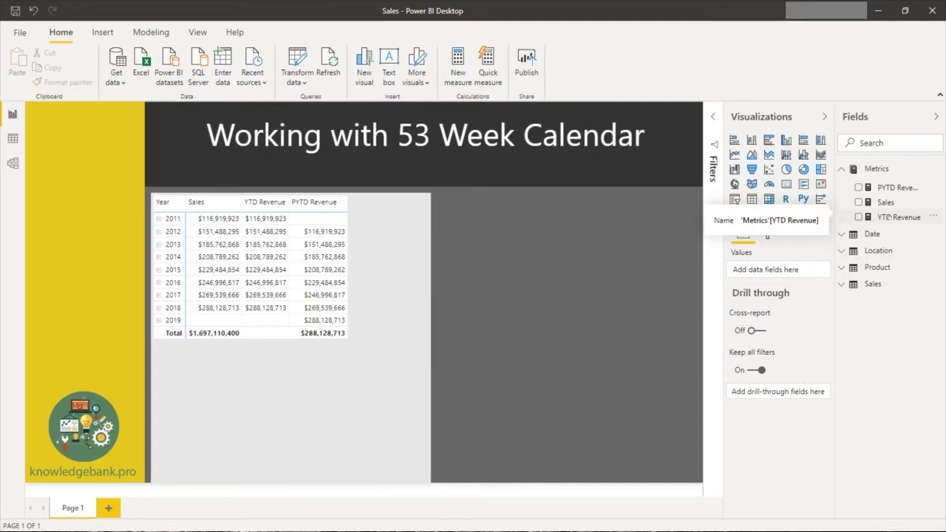
Review the YTD Revenue and PYTD Revenue measure formulas and expand 2018 in the matrix to examine its monthly values
left_click(894, 217)
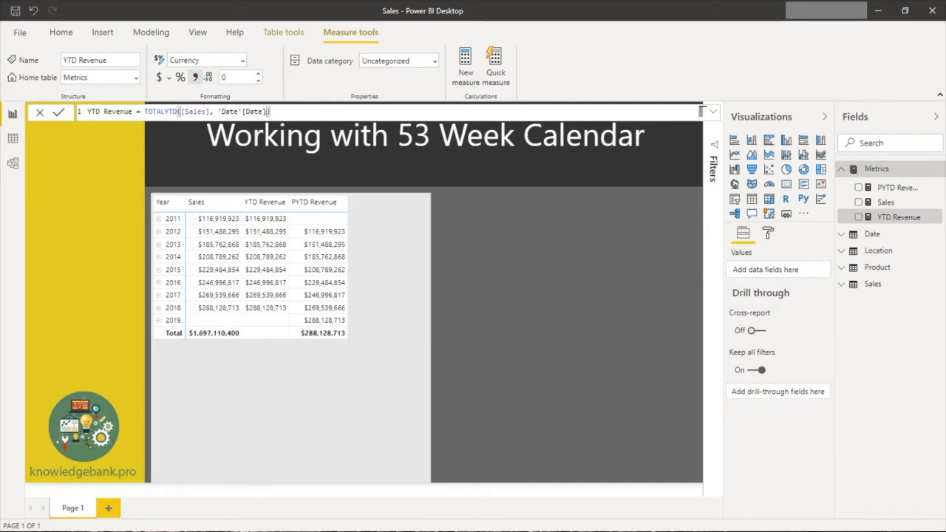
left_click(891, 187)
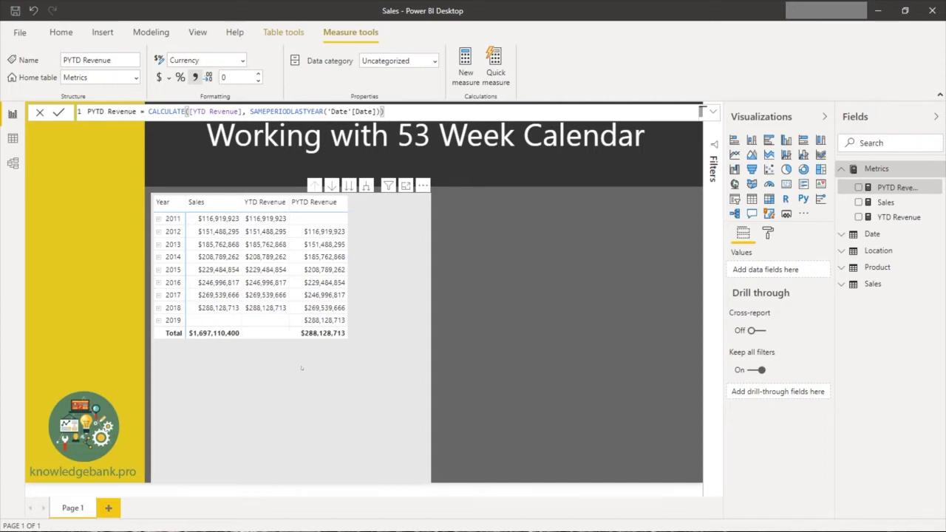
left_click(157, 308)
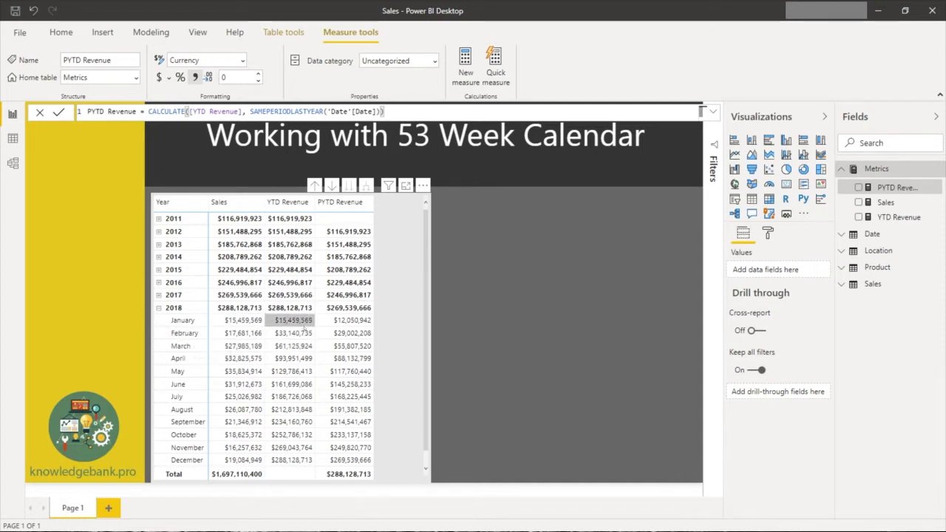
scroll(289, 332, "down", 1)
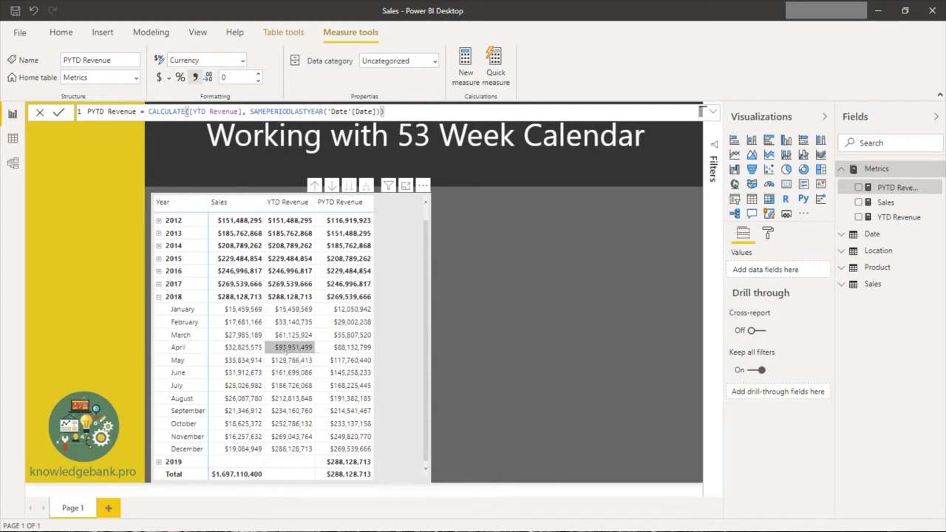
Expand 2017 in the matrix and compare its monthly YTD Revenue with the PYTD Revenue of the 2018 months
left_click(158, 283)
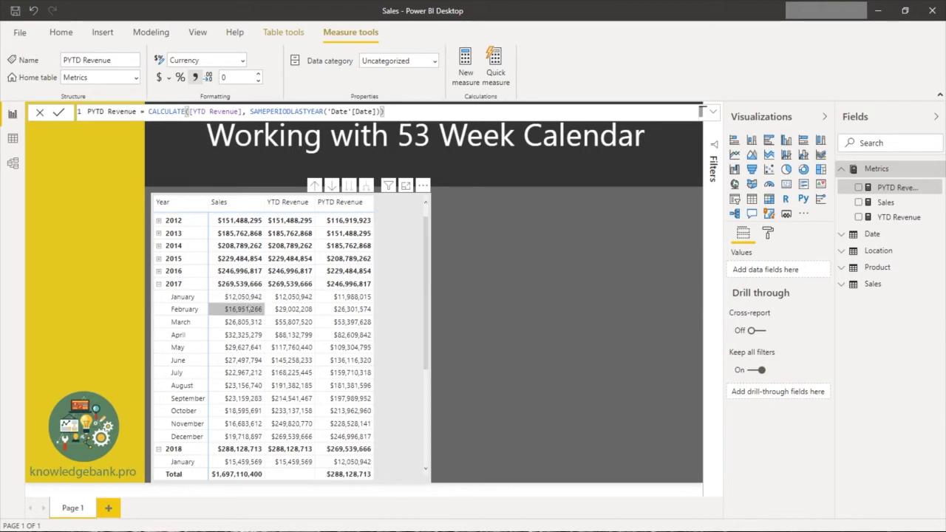
scroll(253, 309, "down", 1)
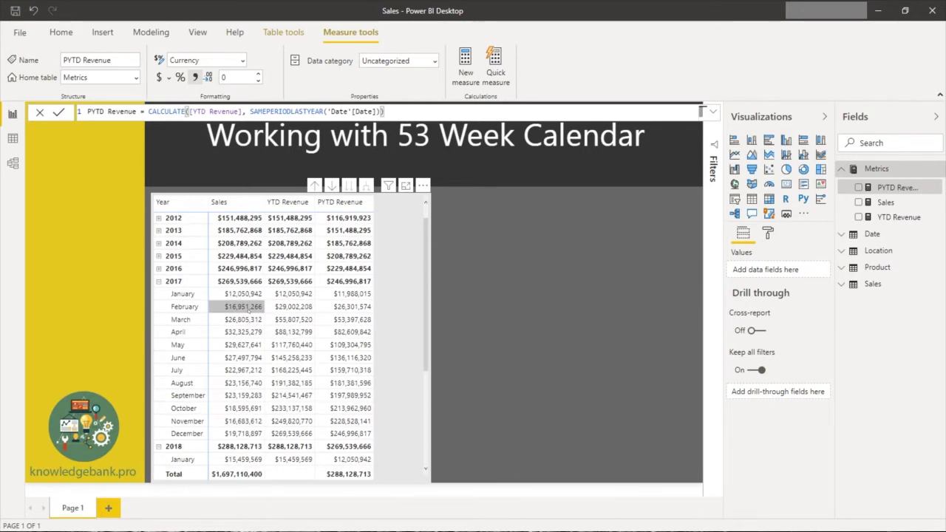
scroll(257, 306, "down", 3)
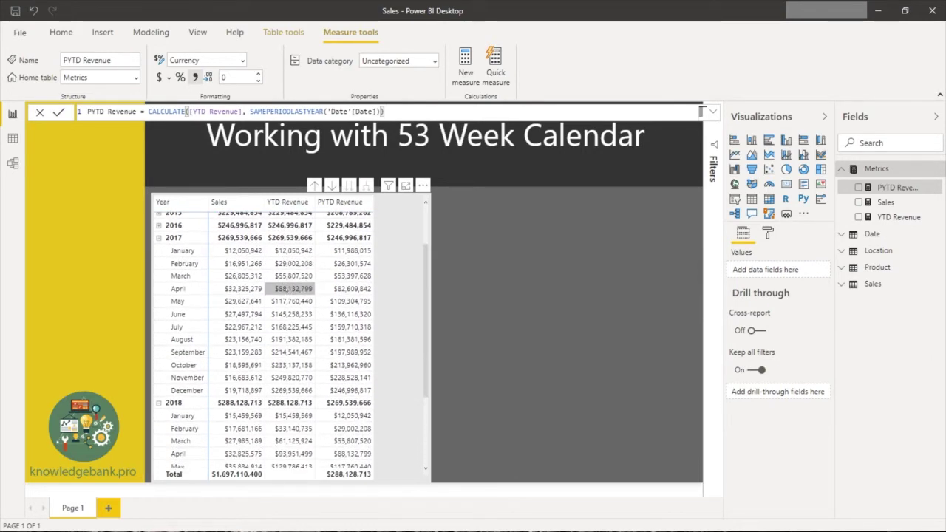
scroll(239, 291, "up", 4)
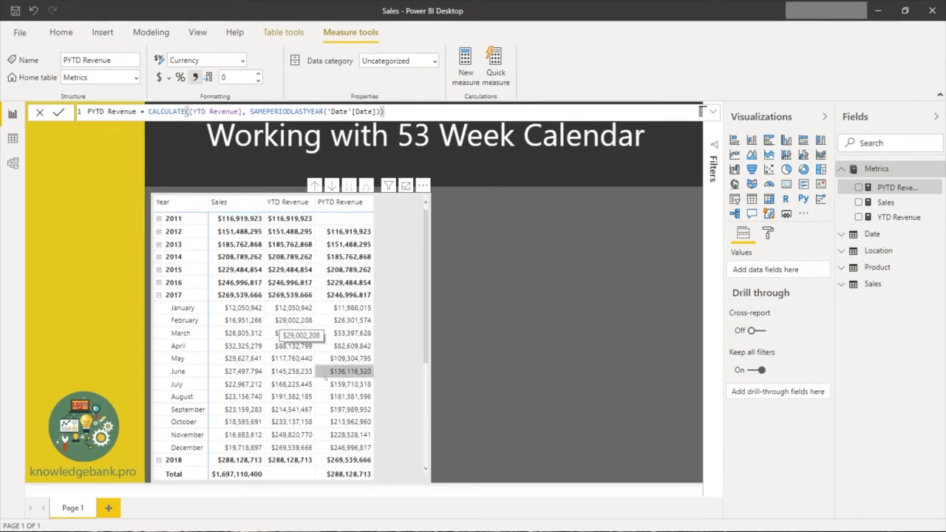
scroll(325, 378, "down", 1)
scroll(325, 378, "down", 3)
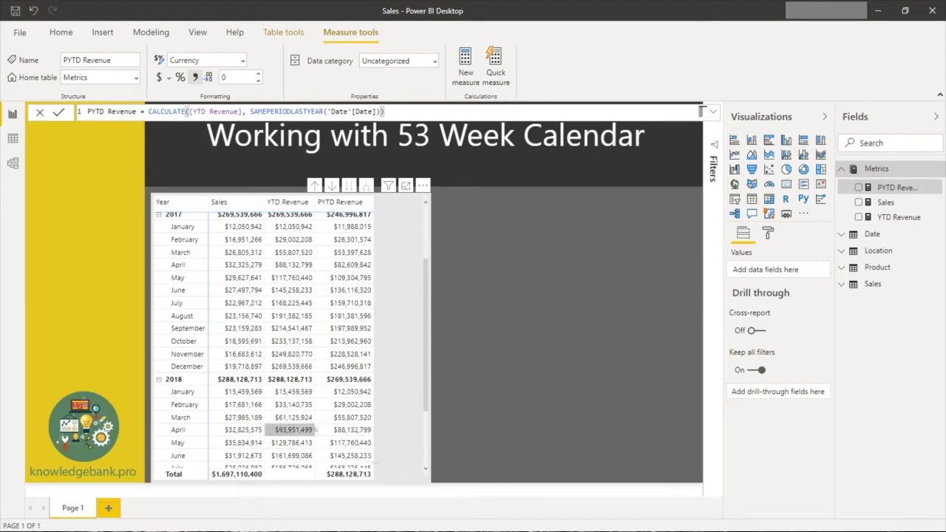
Add ALL('Date') as the filter argument of TOTALYTD in the YTD Revenue measure
left_click(897, 217)
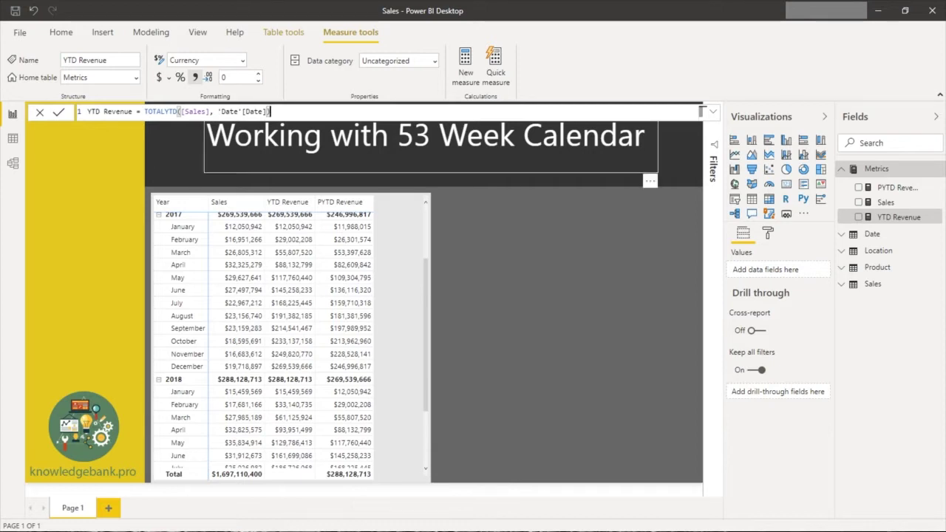
left_click(266, 111)
type(",")
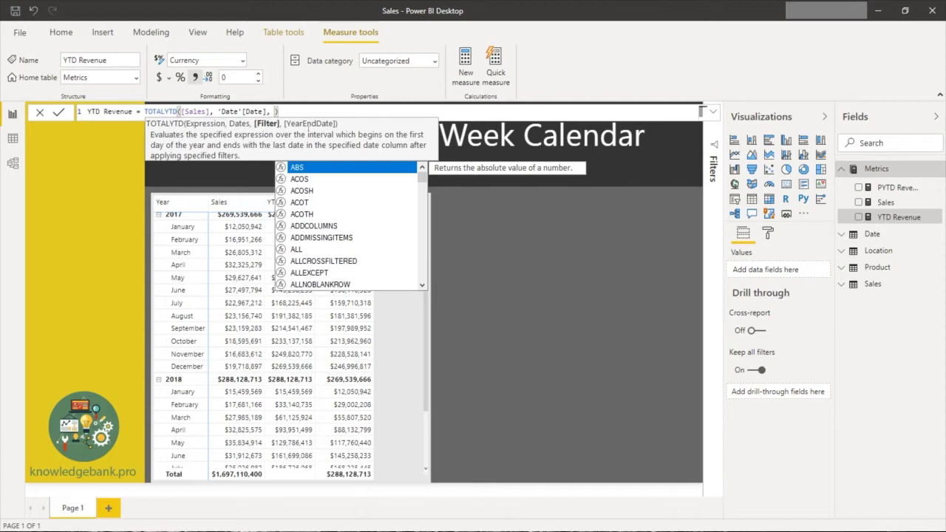
type("All")
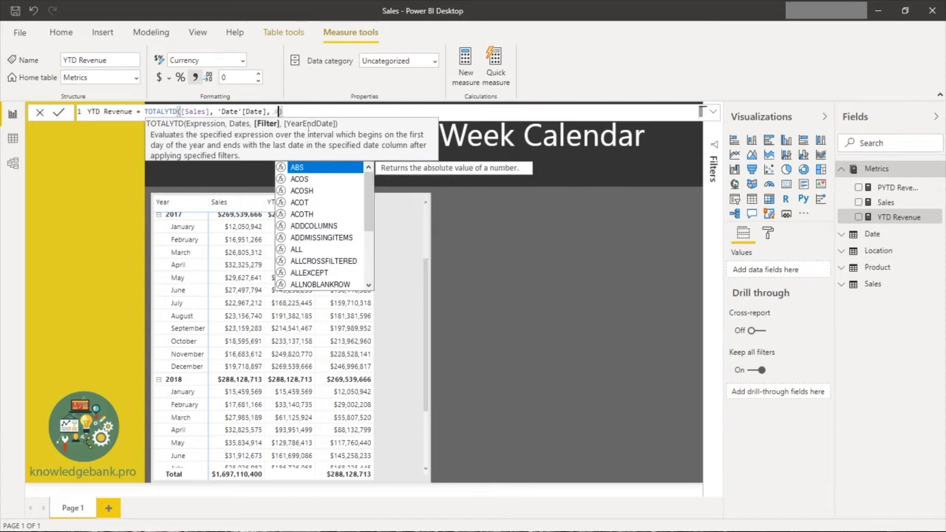
key("Tab")
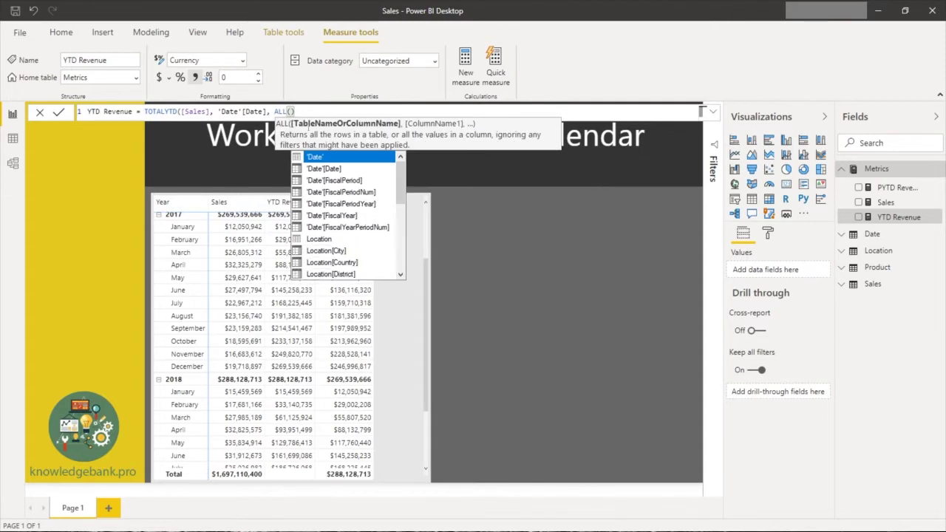
type("'Da")
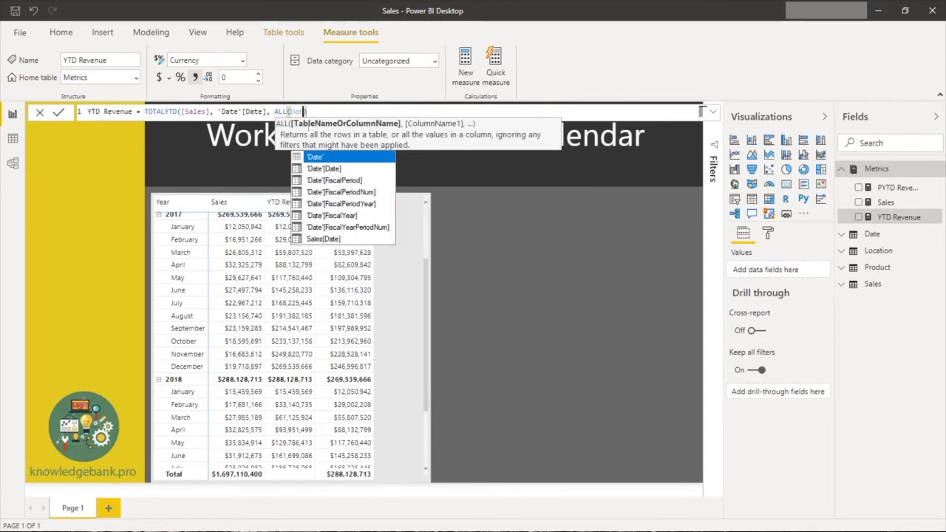
key("Tab")
type(")")
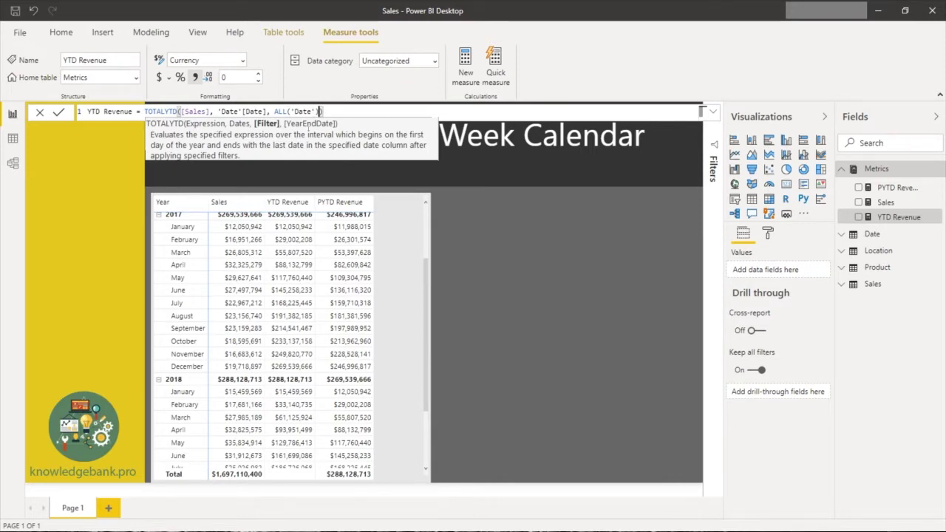
Add "6/30" as the year-end date argument in the YTD Revenue measure and commit the formula
type(", ")
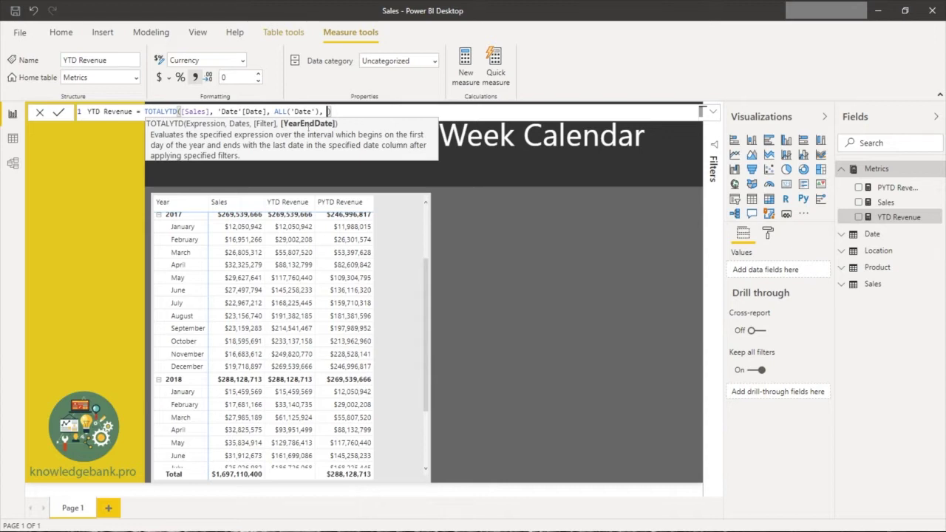
type("\"6/30\"")
key("Escape")
key("Return")
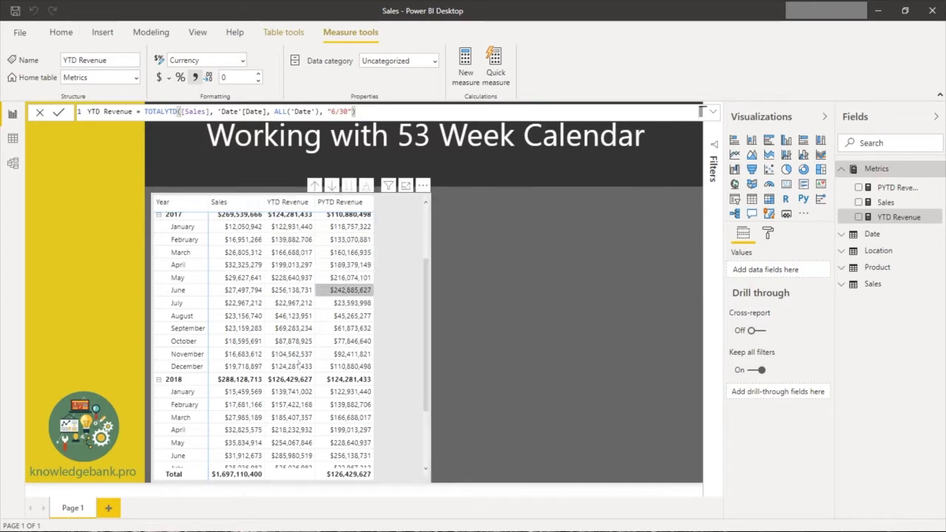
Examine the monthly YTD and PYTD Revenue values around the June to July year change in 2017 and 2018
scroll(270, 282, "down", 1)
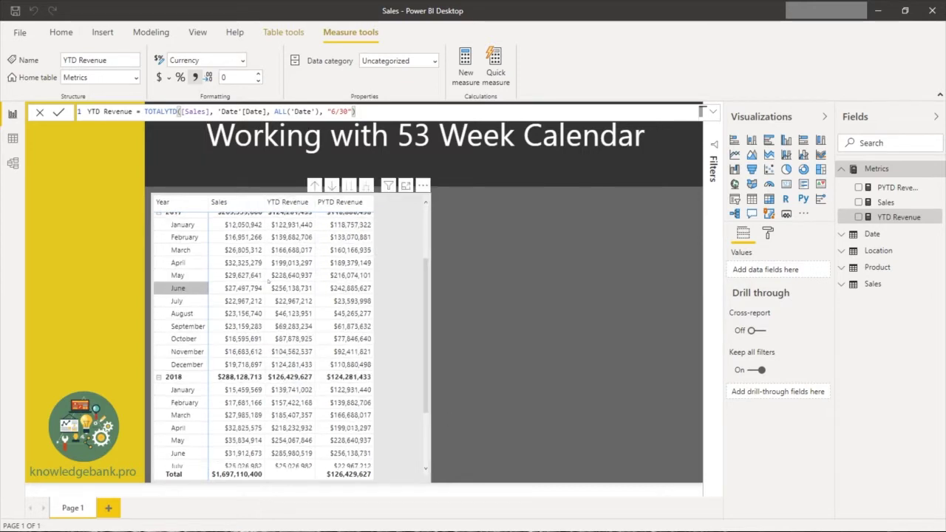
scroll(269, 281, "down", 1)
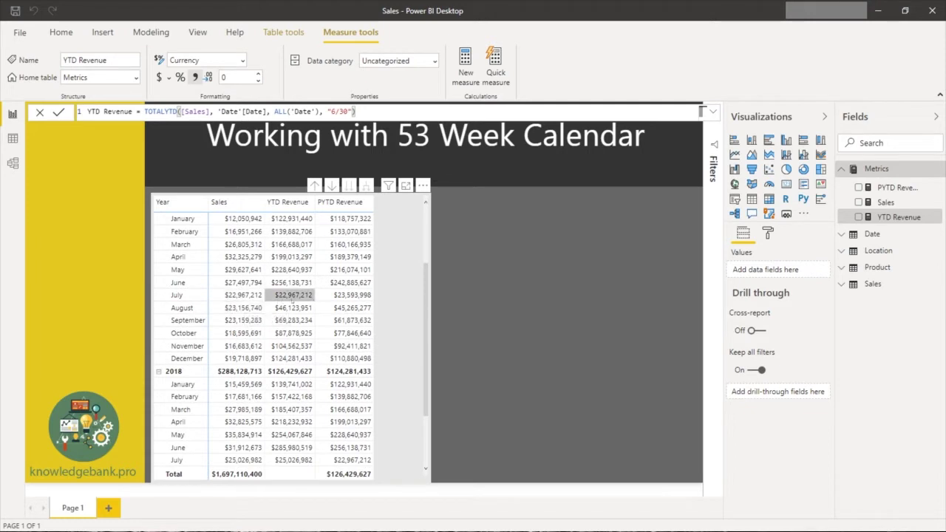
scroll(198, 293, "down", 1)
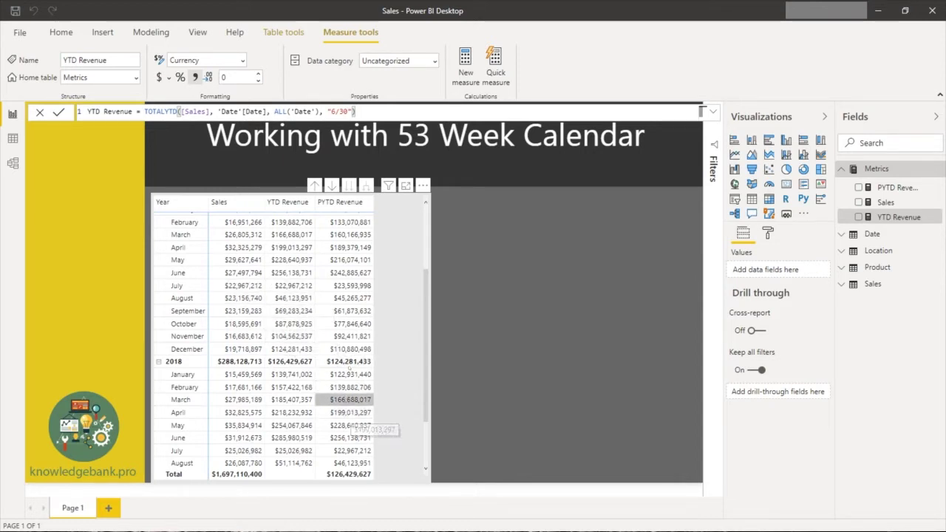
scroll(357, 340, "down", 1)
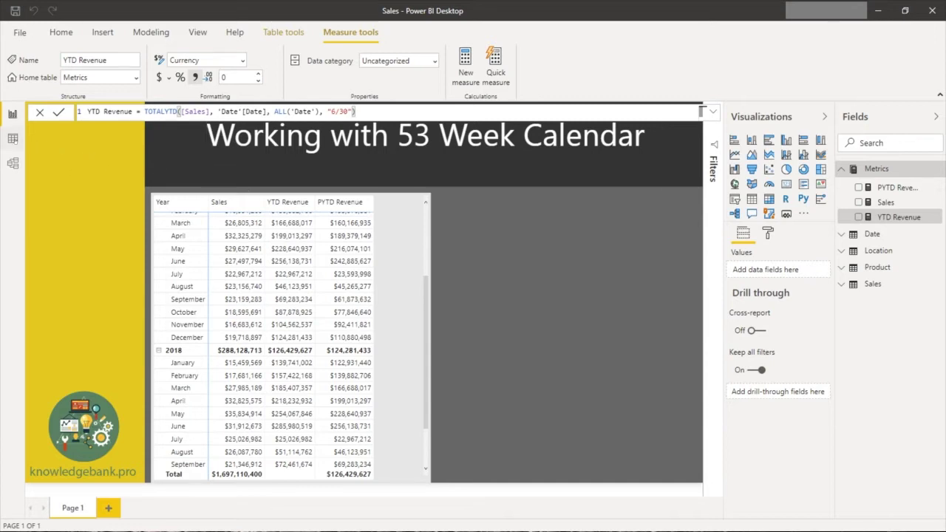
Show the Date table's data and filter FiscalYear to 2019 only
left_click(12, 139)
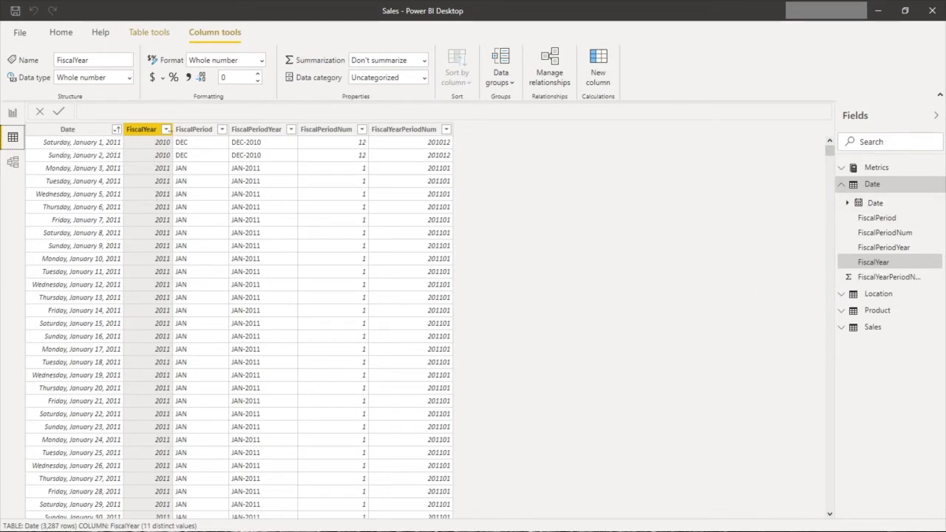
left_click(167, 129)
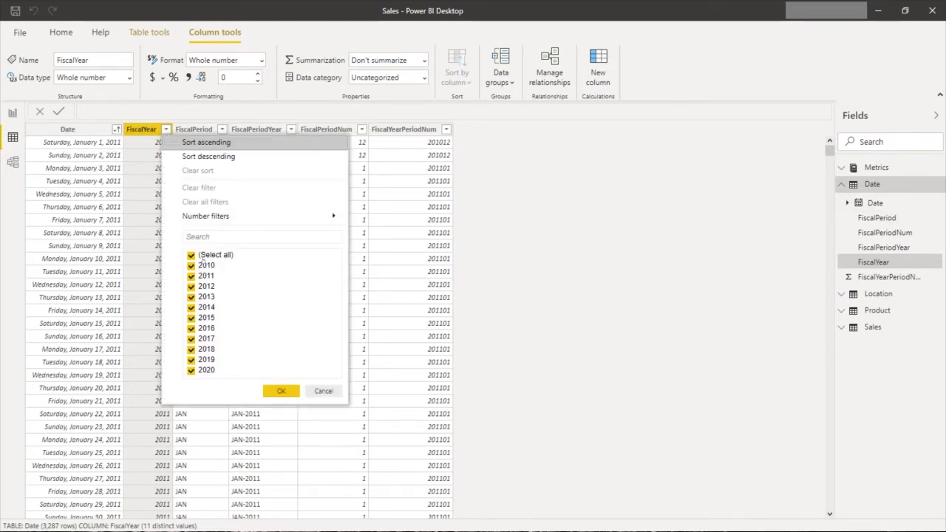
left_click(202, 256)
left_click(209, 360)
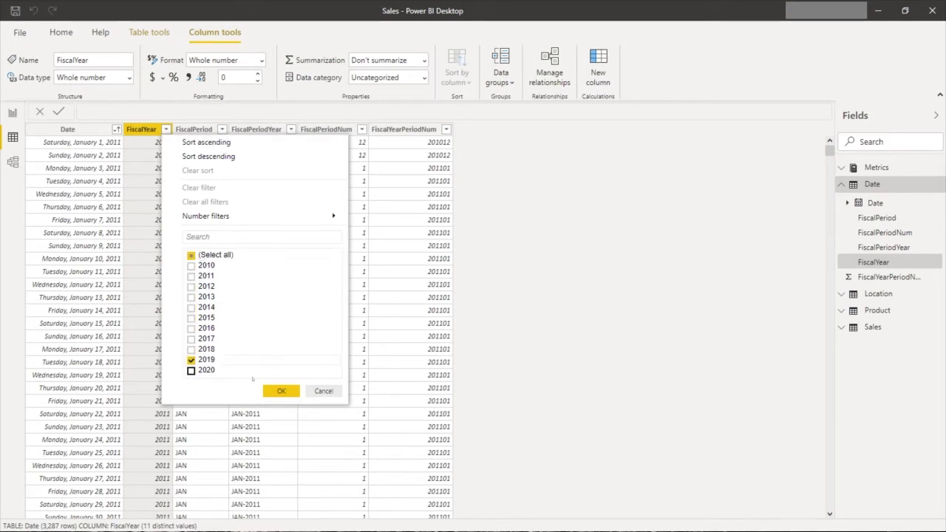
left_click(279, 391)
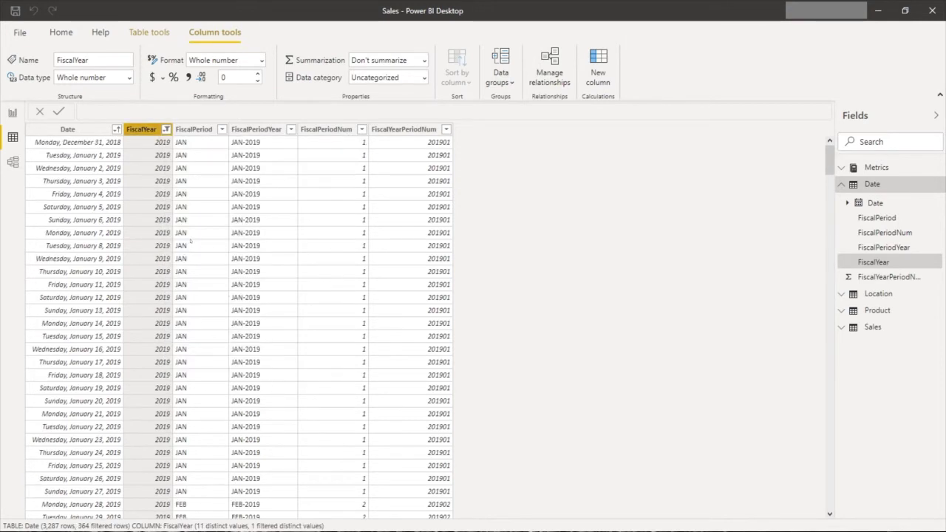
Filter the FiscalPeriod column to JAN only to see which dates the period covers
scroll(140, 159, "up", 2)
left_click(221, 130)
left_click(270, 256)
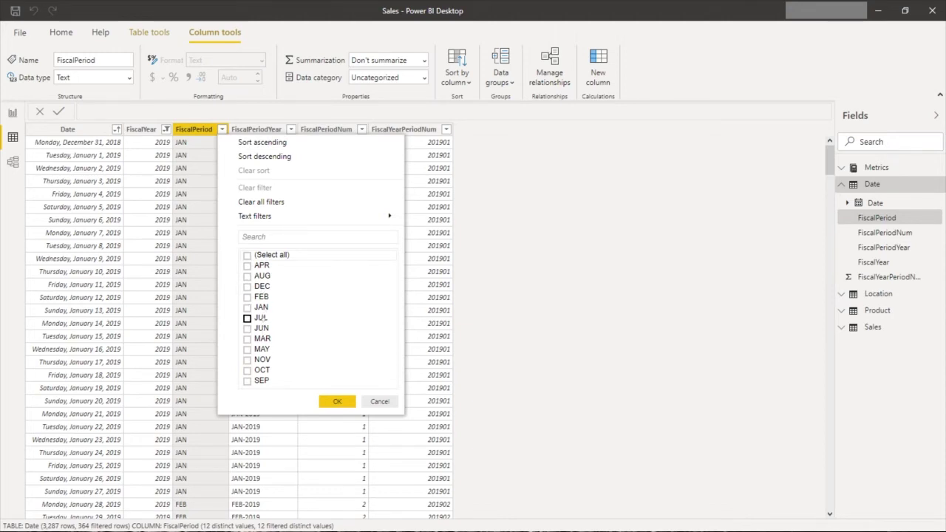
left_click(265, 309)
left_click(337, 401)
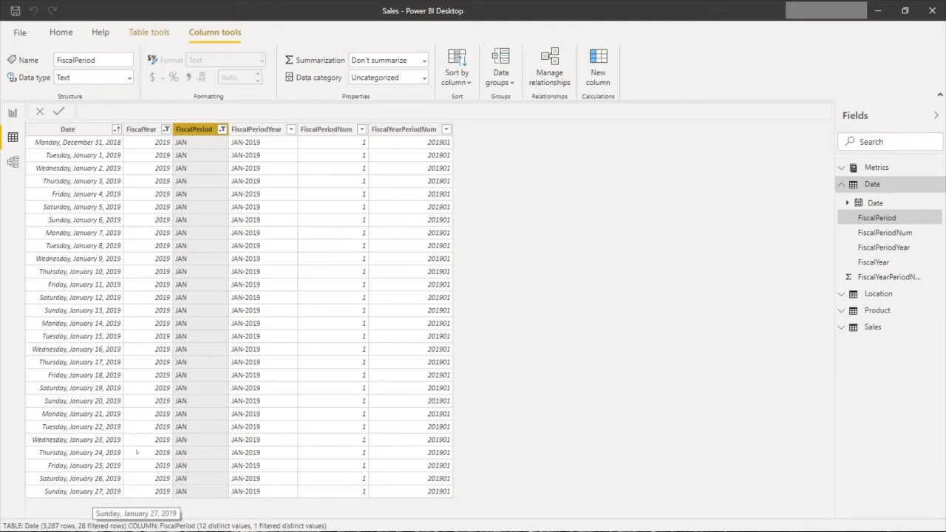
Switch the FiscalPeriod filter from JAN to FEB to see the dates of that period
left_click(222, 130)
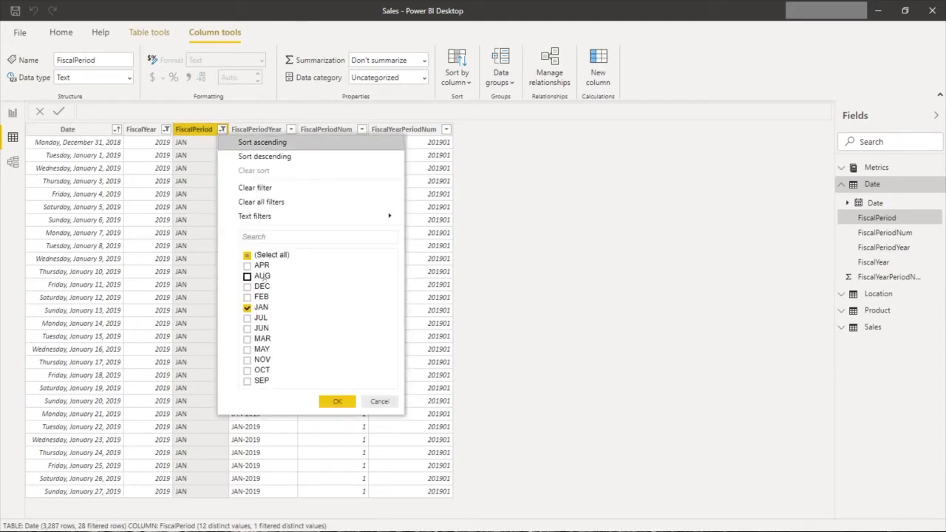
left_click(248, 297)
left_click(249, 306)
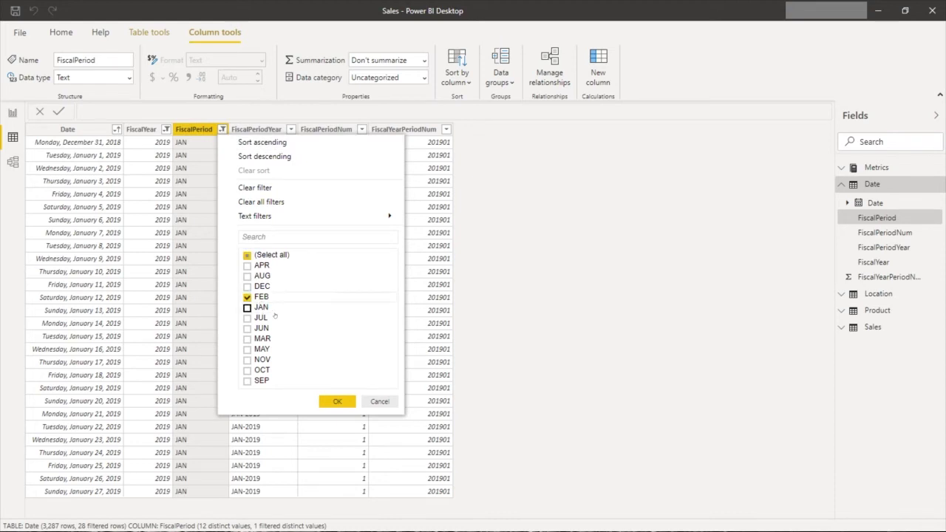
left_click(337, 402)
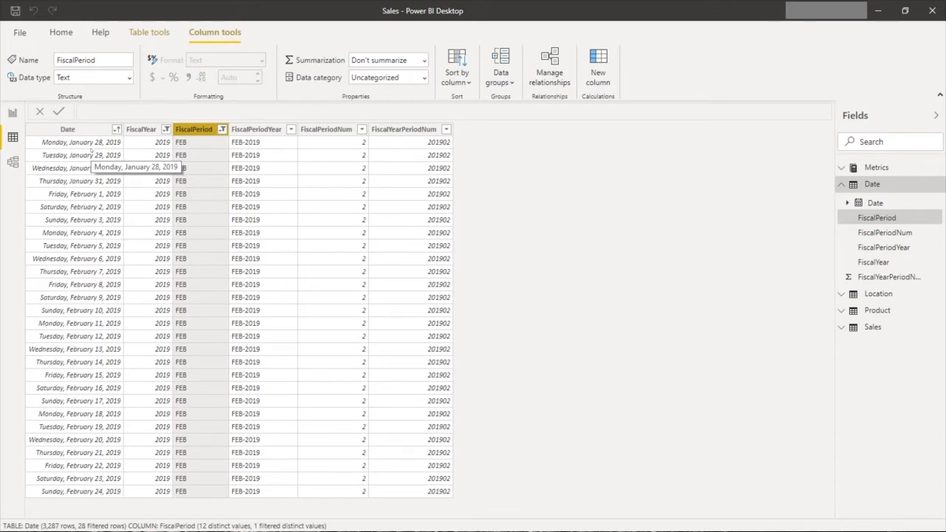
Select the sales matrix on the report page to review its fields and return to the Date table's data
left_click(12, 113)
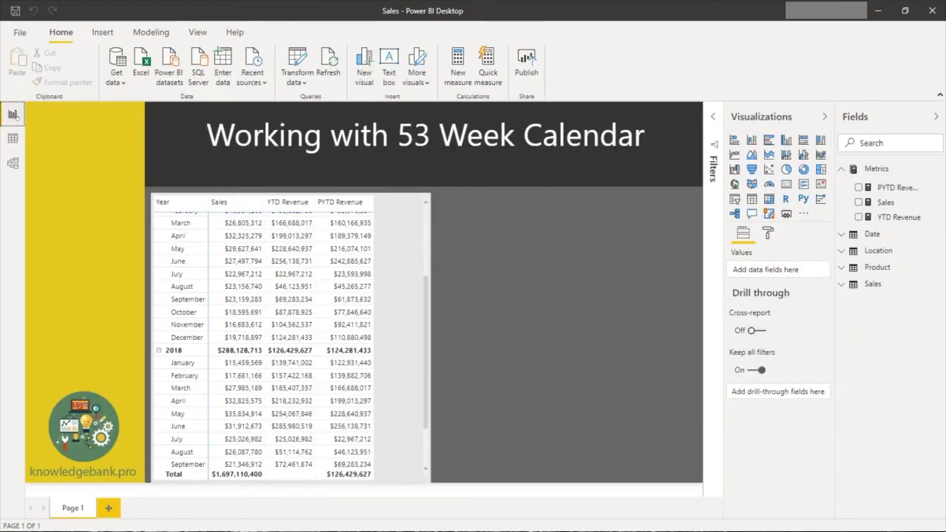
left_click(399, 333)
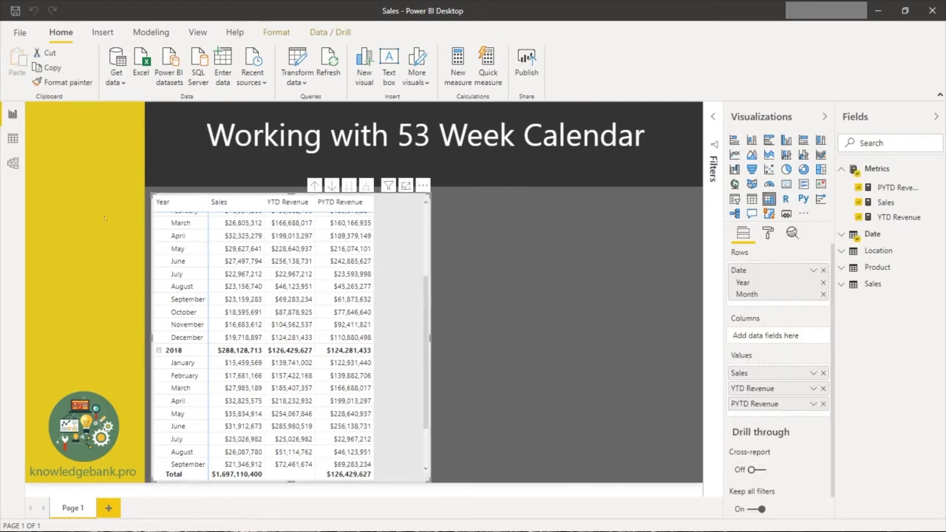
left_click(13, 139)
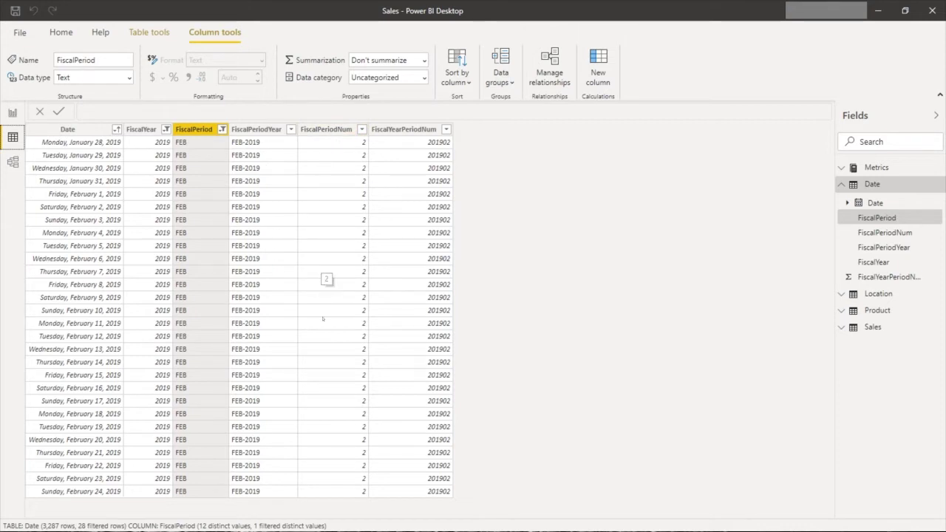
Clear all filters on the Date table and review the values available in the FiscalPeriodNum column
left_click(222, 130)
left_click(261, 201)
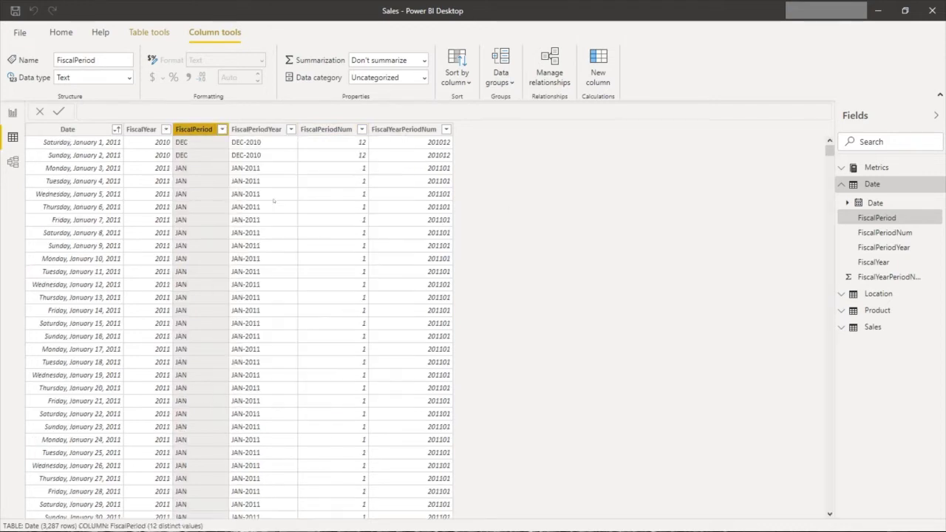
left_click(361, 130)
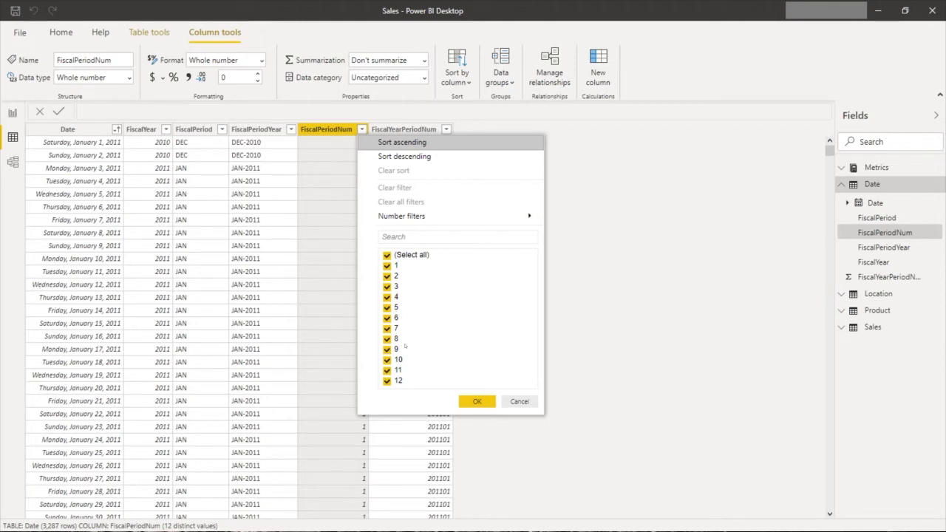
left_click(519, 402)
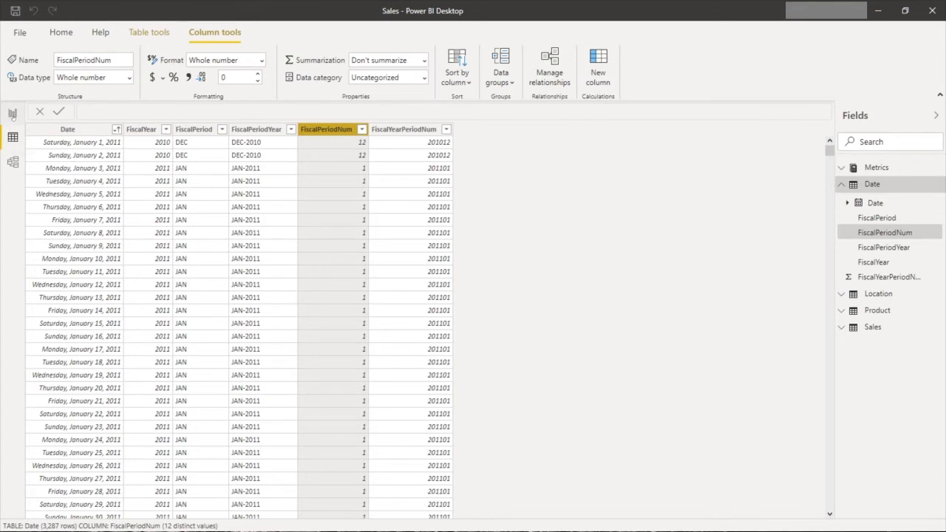
Create a new measure in the report's Metrics table and name it 53 Wk Fiscal YTD Revenue
left_click(11, 115)
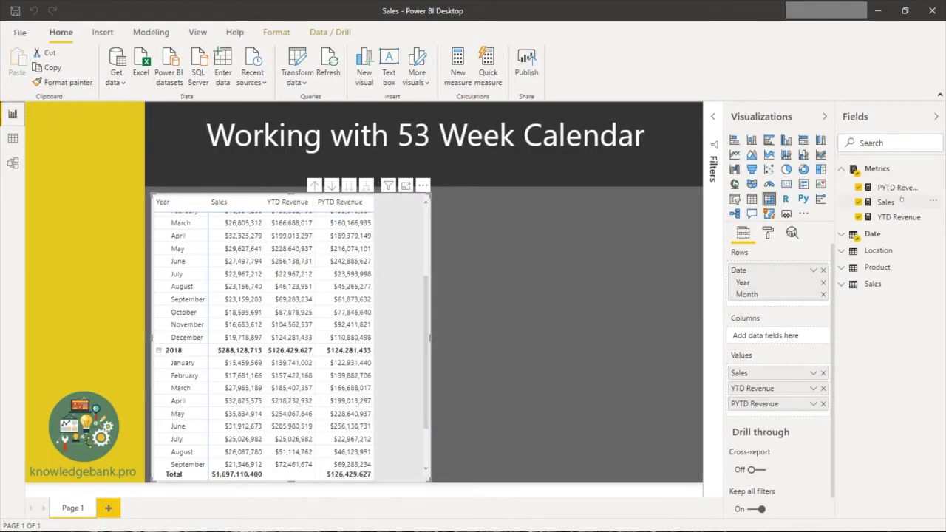
left_click(933, 218)
key("Escape")
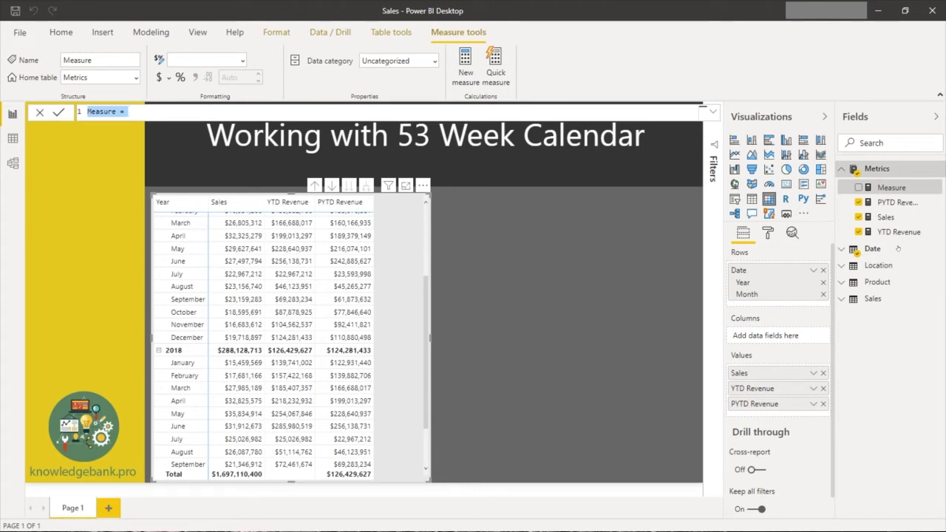
type("53 W")
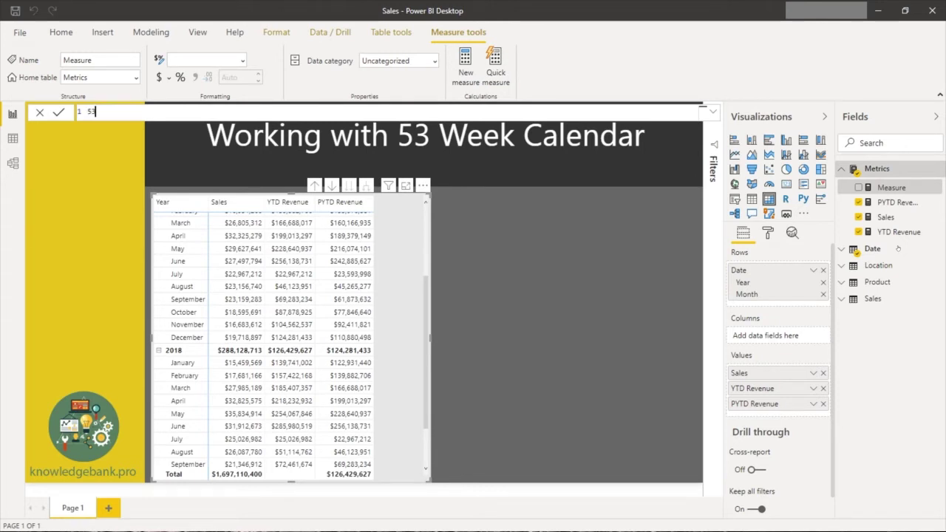
type("k Fiscal YTD Revenue =")
key("shift+Return")
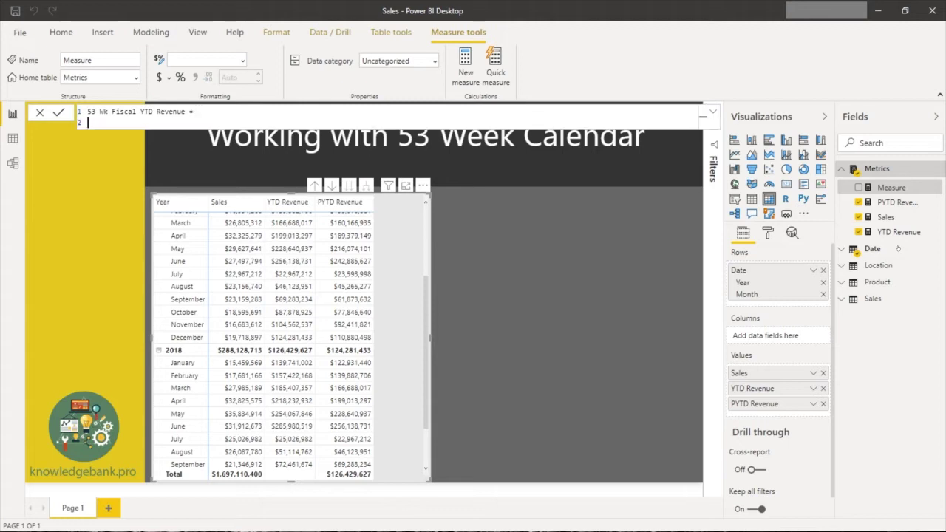
Define the variable currentYear in the measure as SELECTEDVALUE('Date'[FiscalYear])
type("var currentYear")
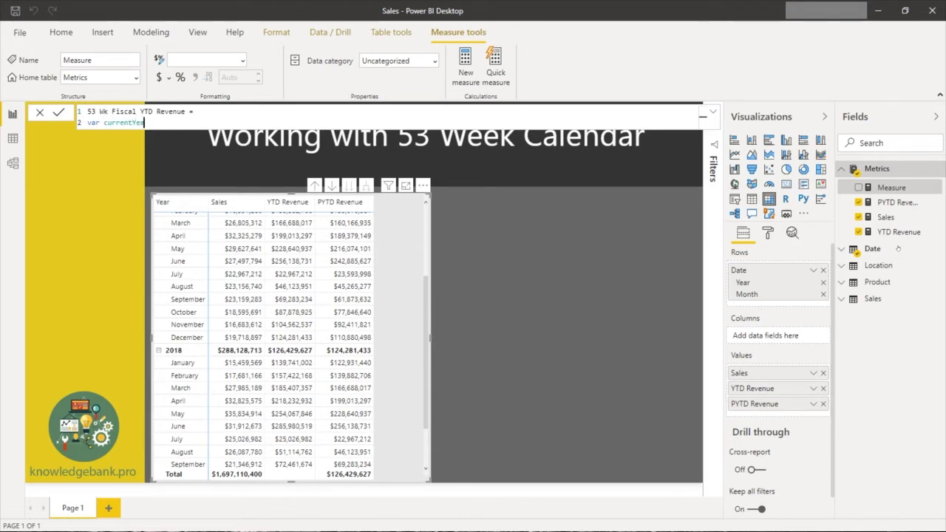
type(" = SELECT")
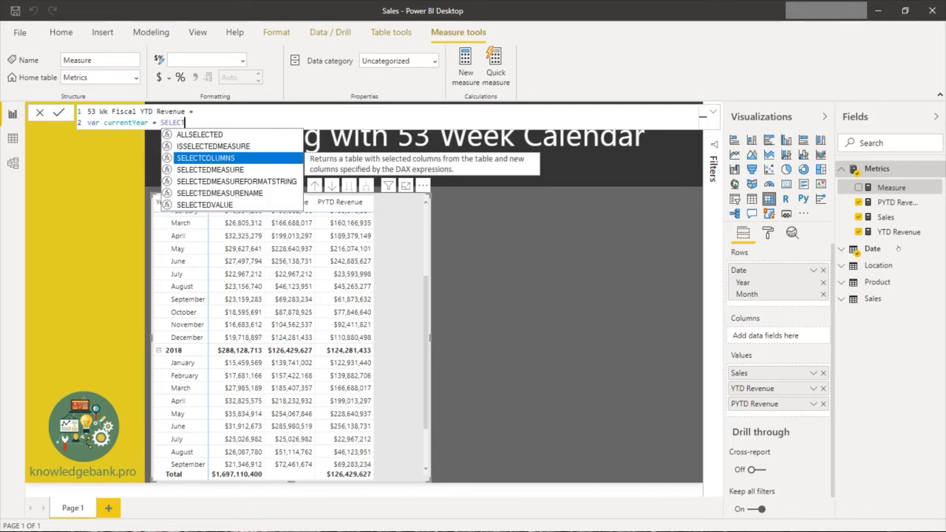
key("Down")
key("Down")
key("Down")
key("Down")
key("Tab")
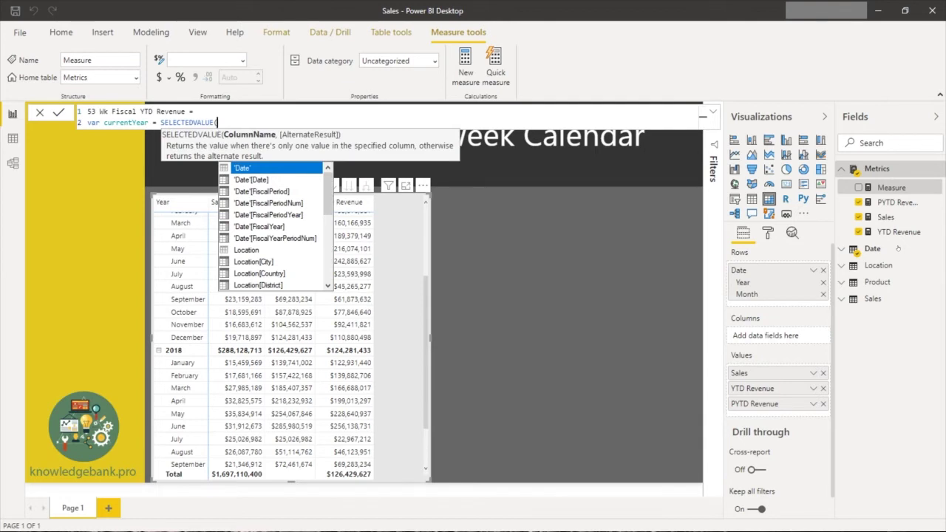
type("Fisc")
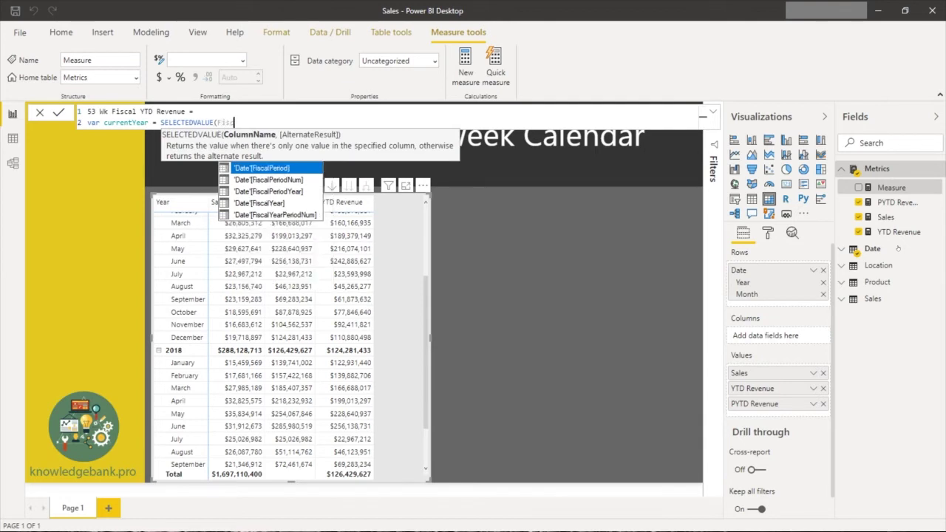
key("Down")
key("Down")
key("Down")
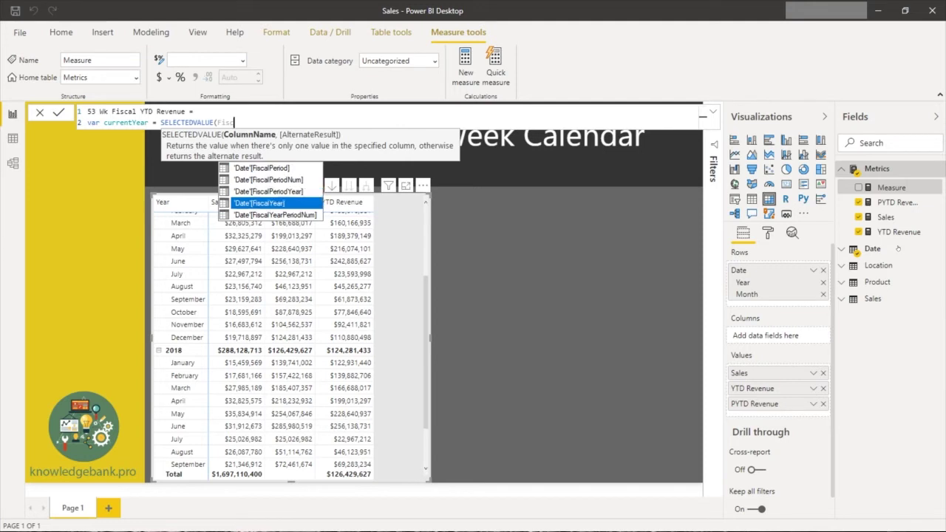
key("Tab")
type(")")
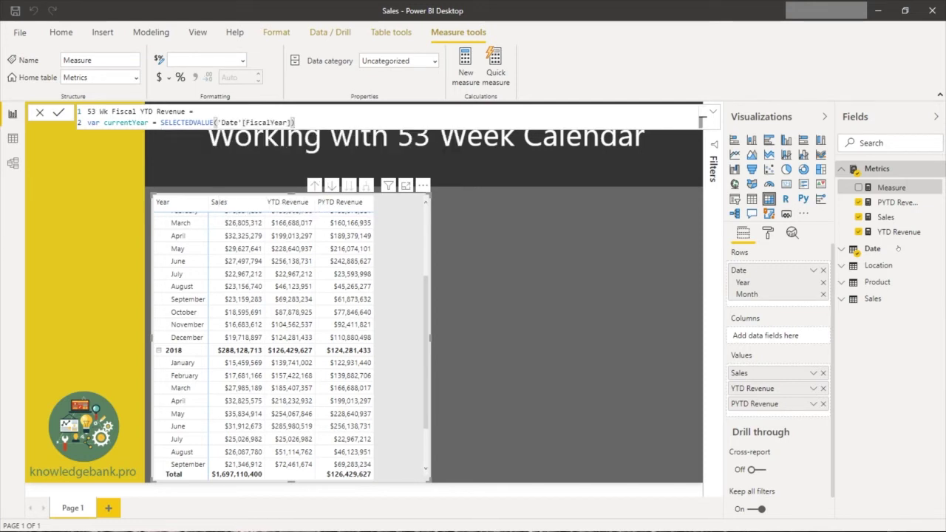
Add a second variable, currentPeriodNum, on a new line as SELECTEDVALUE('Date'[FiscalPeriodNum])
key("shift+Return")
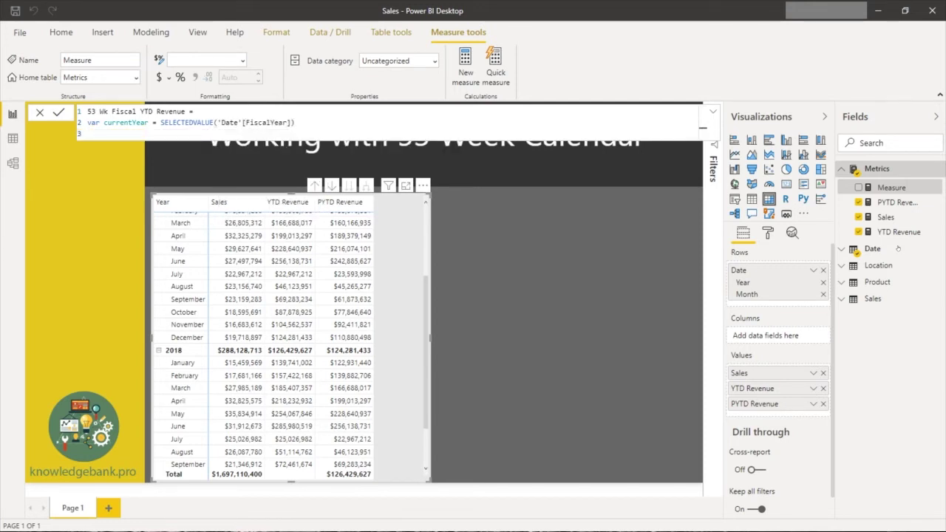
type("var curren")
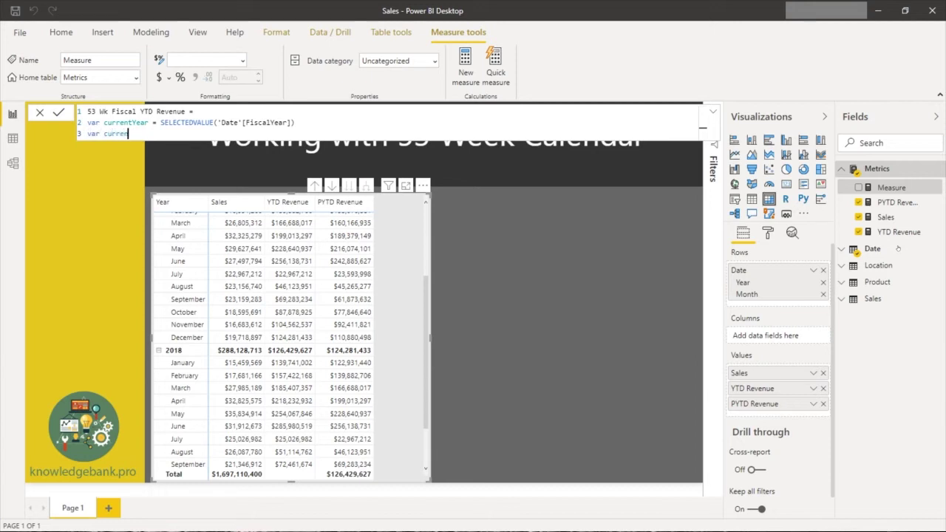
type("tPeriodNum = SELECT")
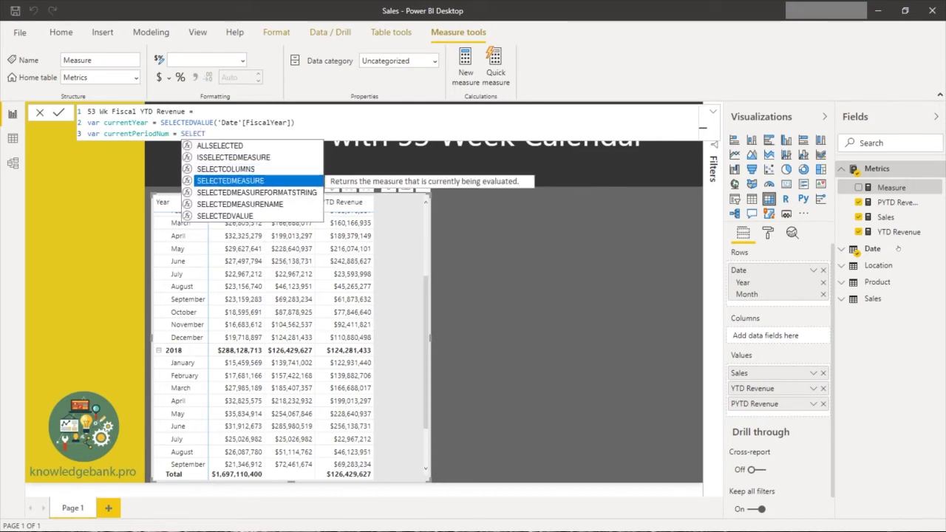
key("Down")
key("Down")
key("Down")
key("Tab")
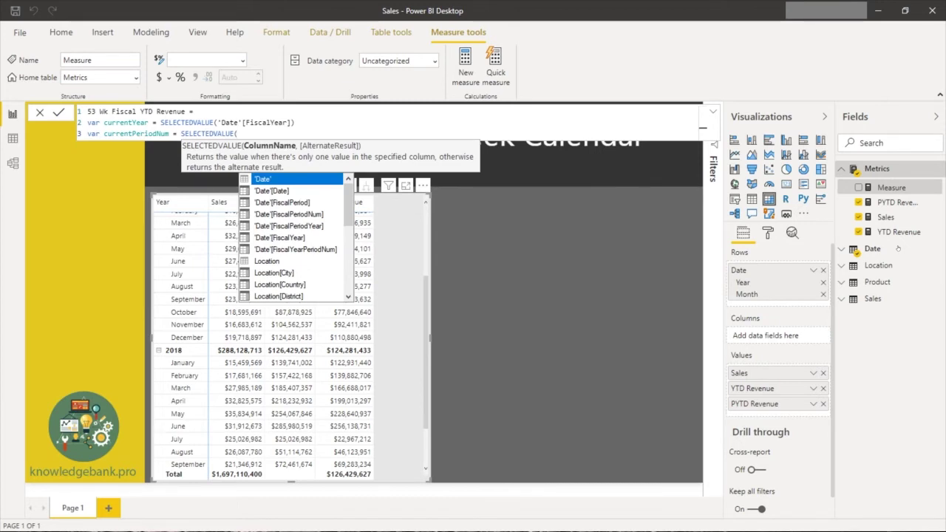
key("Down")
key("Down")
key("Down")
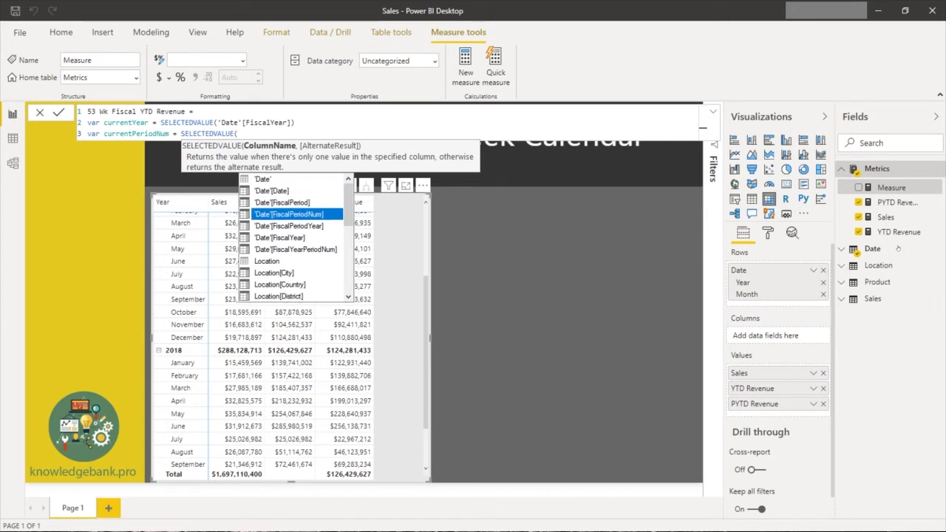
key("Tab")
type(")")
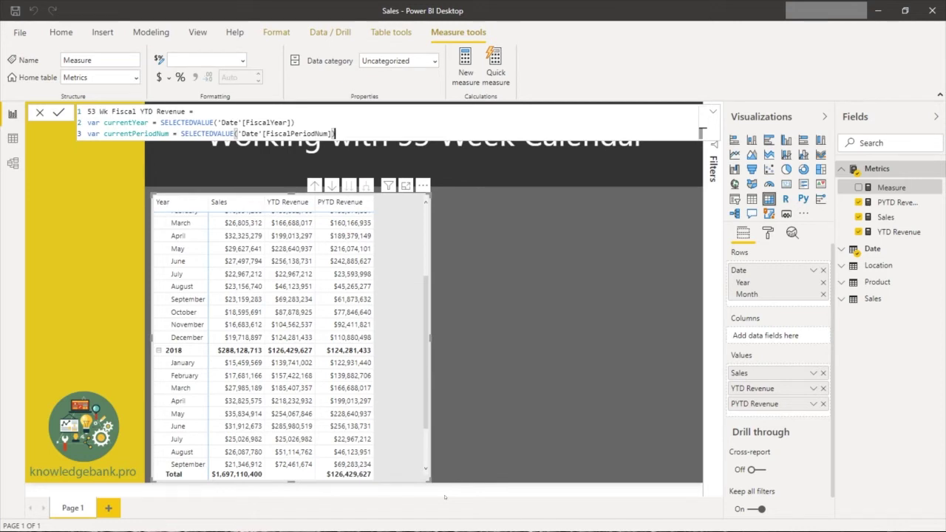
Begin the measure's RETURN line with a CALCULATE function that takes [Sales] as its expression
key("shift+Return")
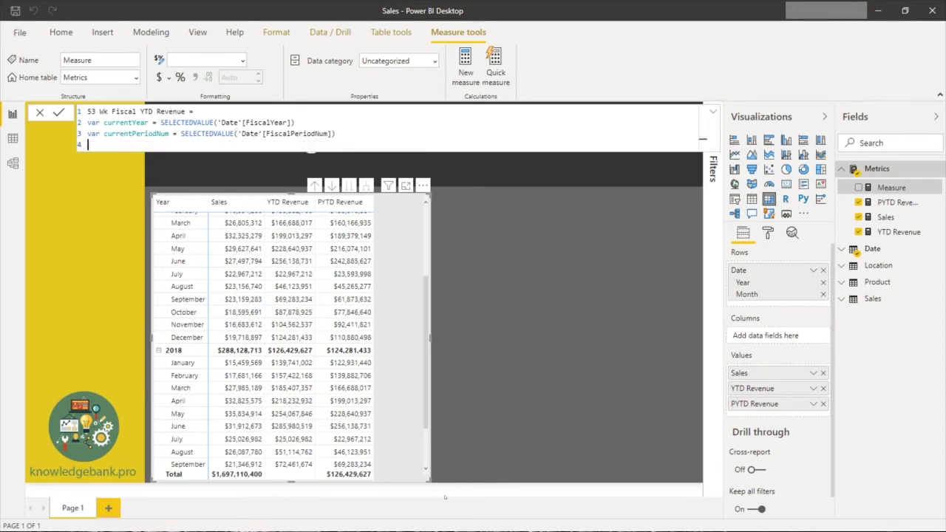
type("RETURN CAL")
key("Tab")
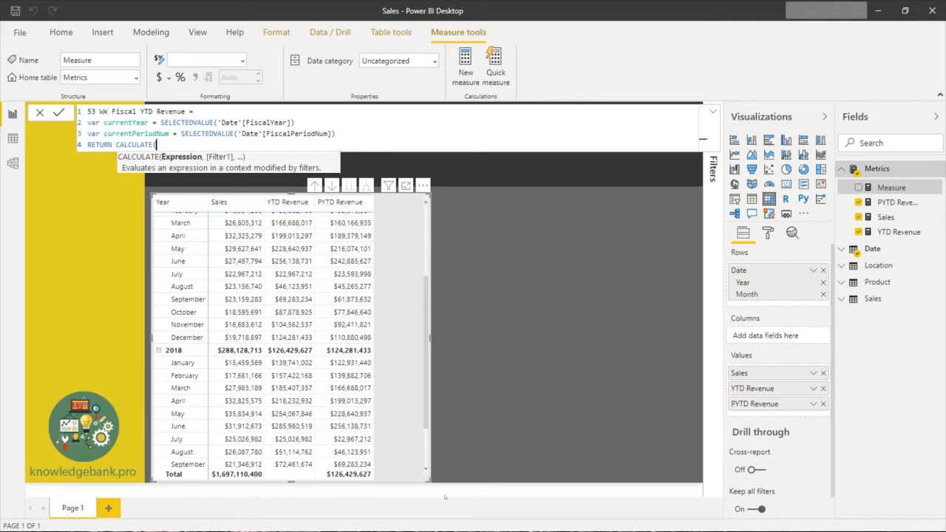
type("[Sales]")
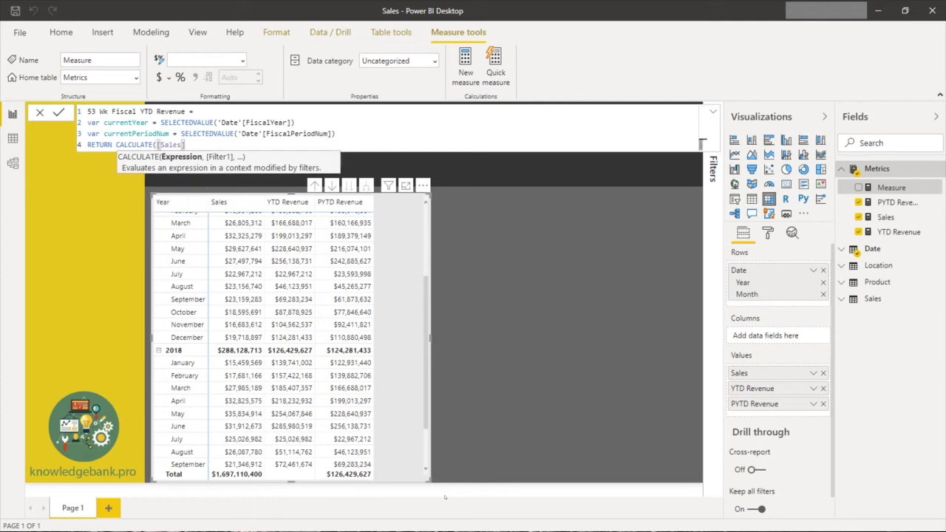
type(", ")
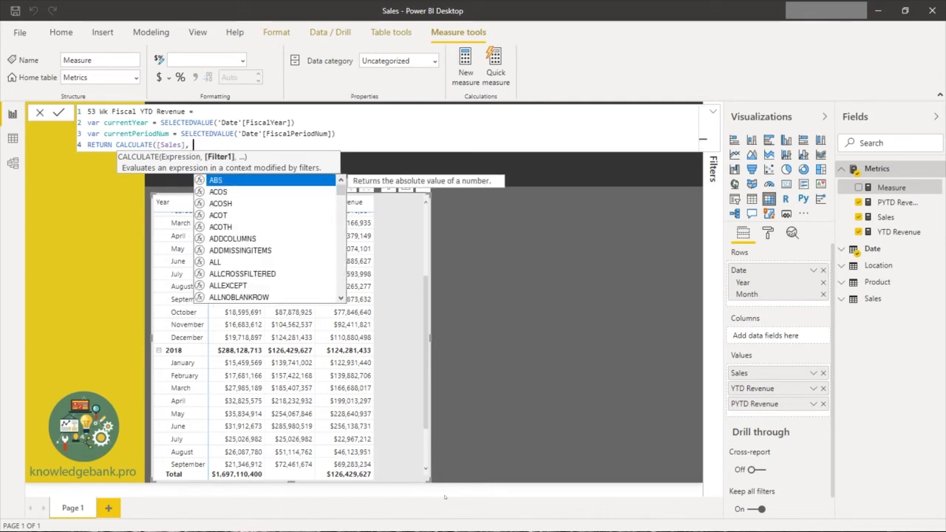
Add a FILTER over ALL('Date') as the filter argument of CALCULATE
type("FI")
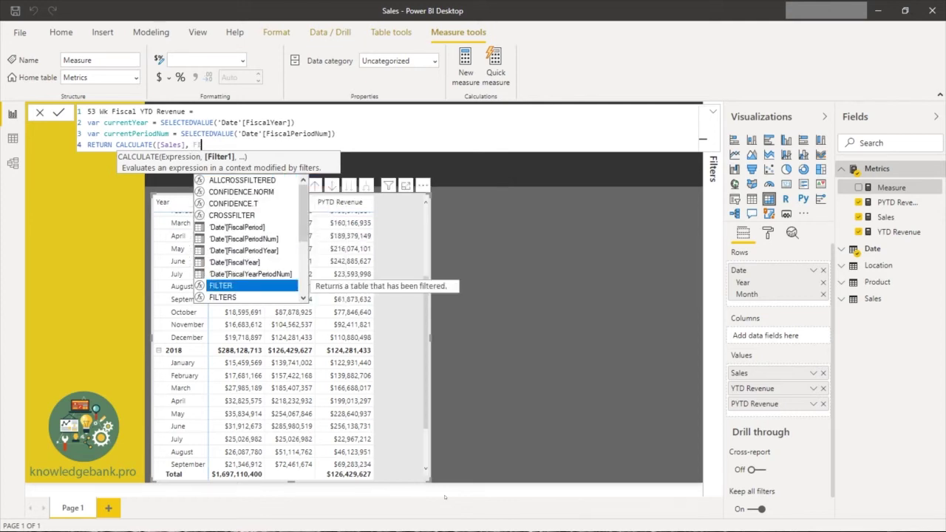
type("LTER(")
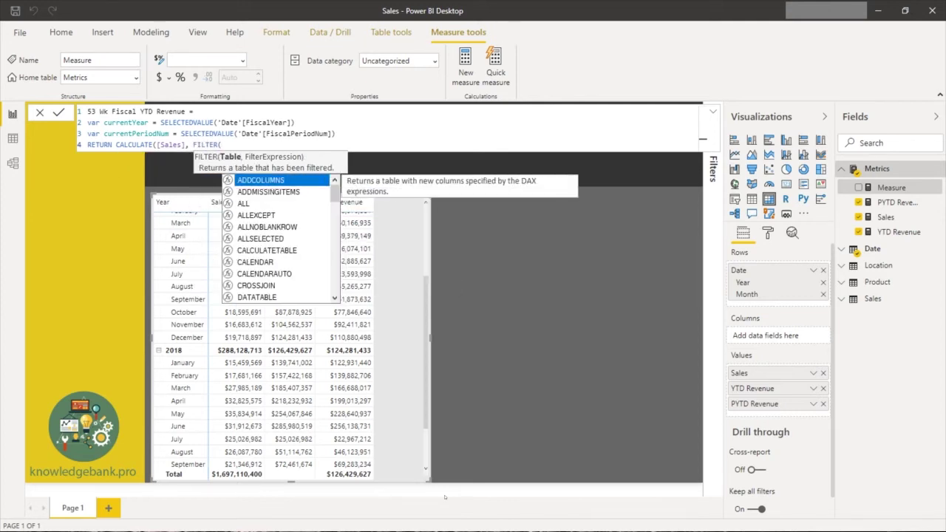
type("ALL(Date")
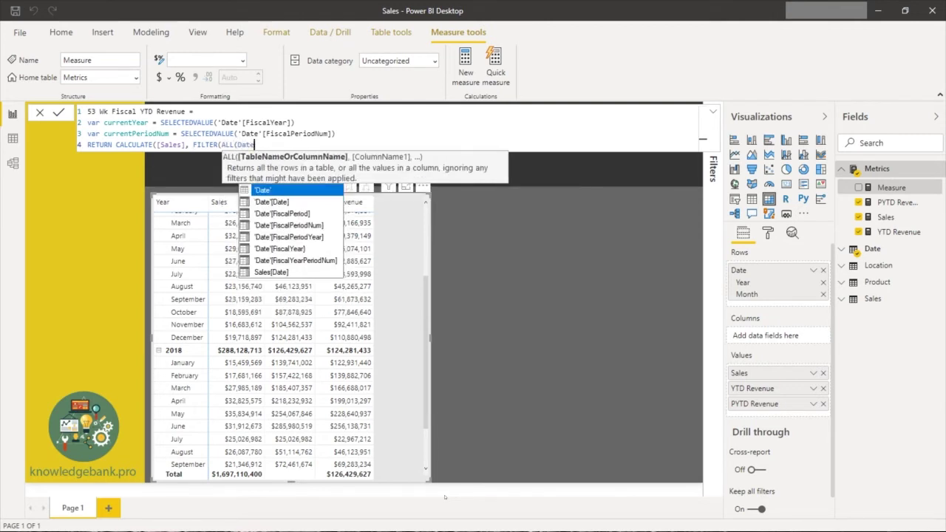
key("Tab")
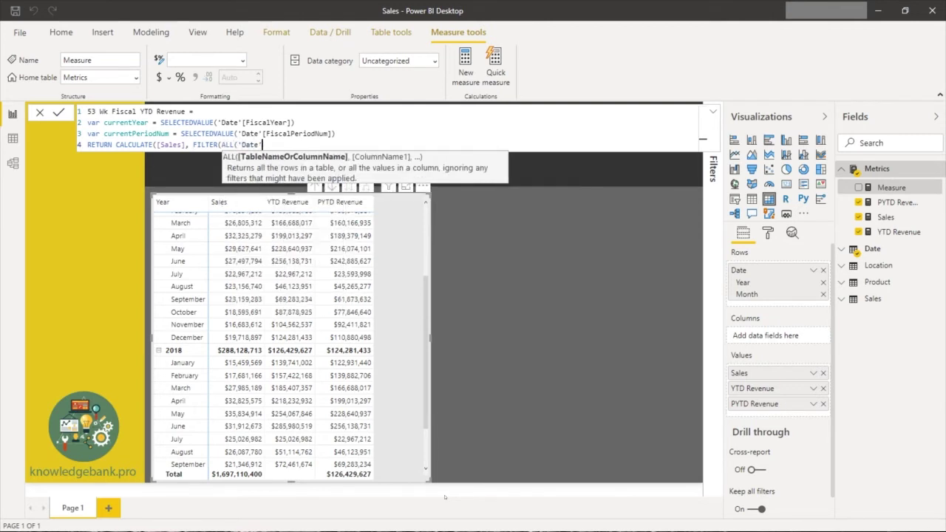
type(")")
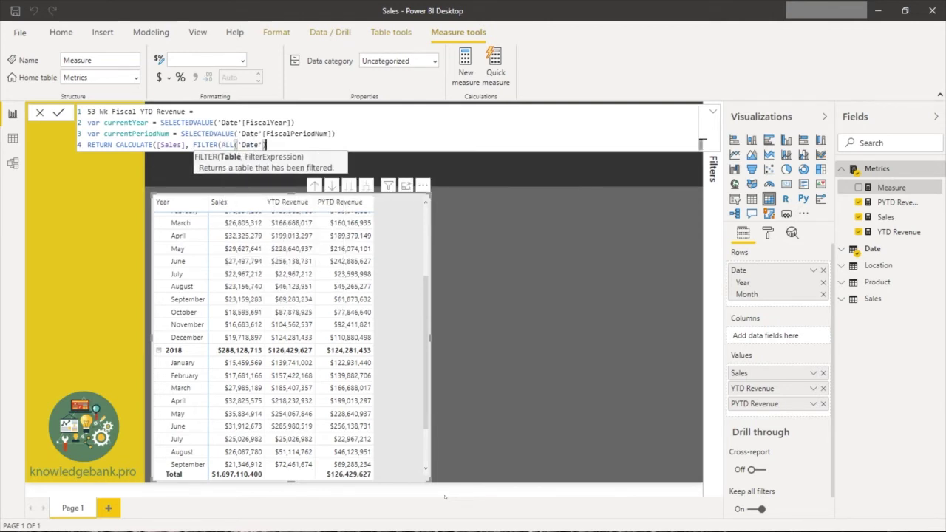
type(",")
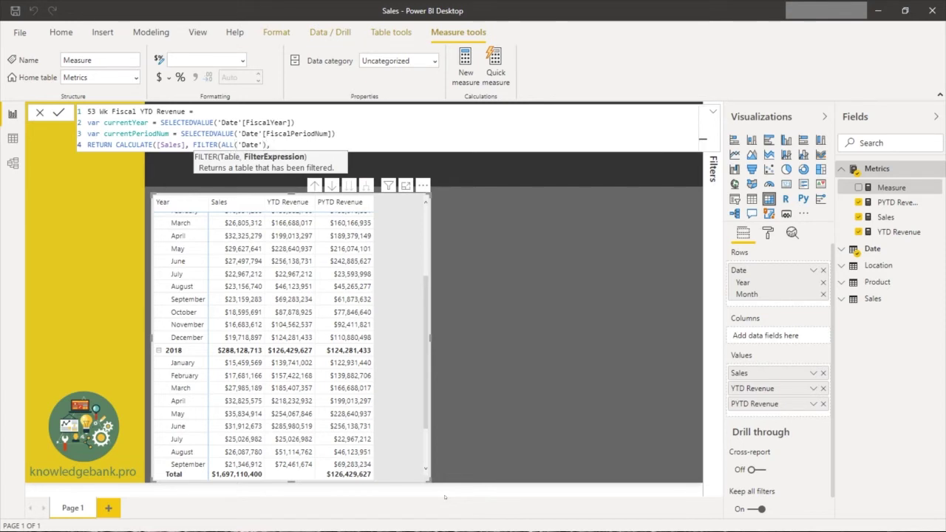
Enter the filter condition 'Date'[FiscalYear] = currentYear inside FILTER
type(" Fisca")
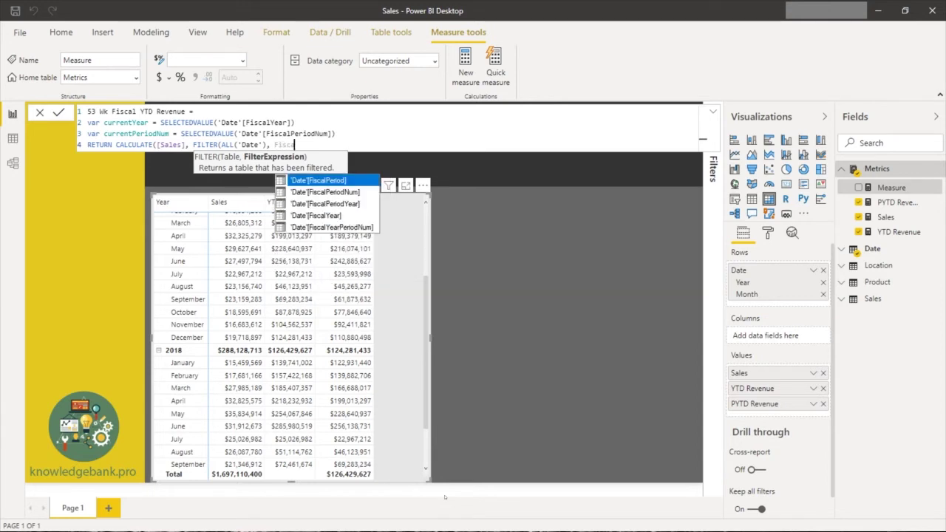
key("Down")
key("Down")
key("Down")
key("Tab")
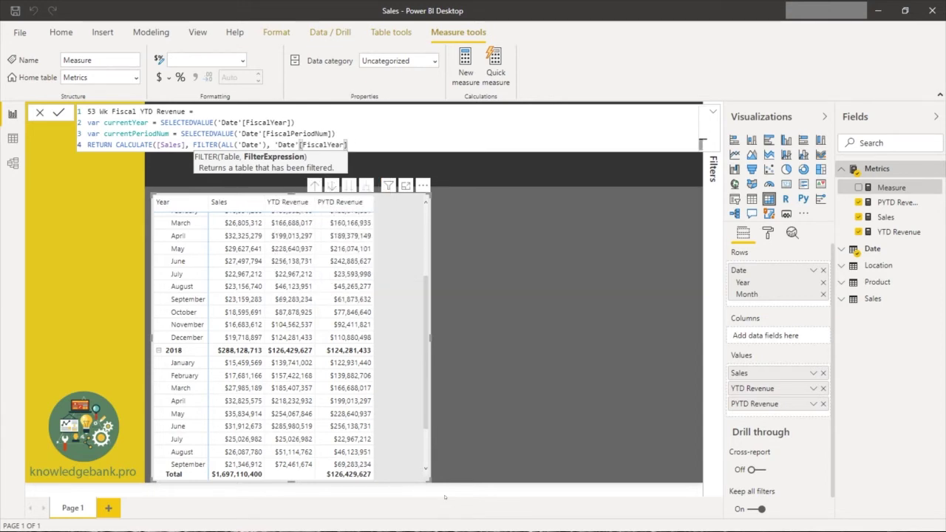
type("= c")
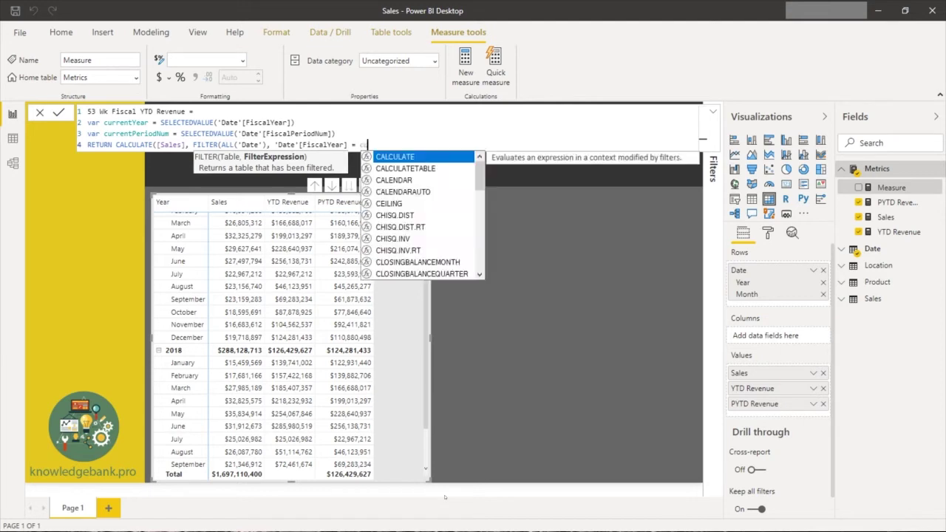
type("urrent")
key("Down")
key("Tab")
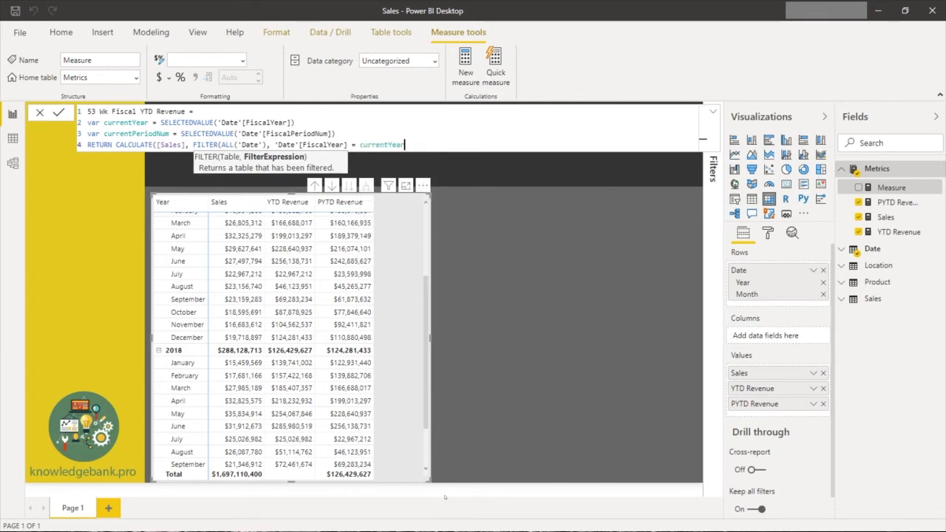
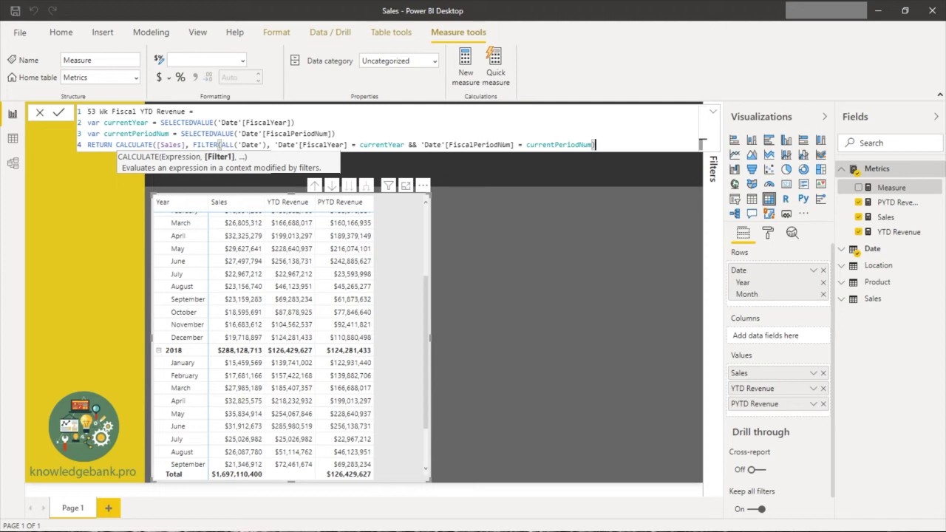
Change the period condition in FILTER to 'Date'[FiscalPeriodNum] <= currentPeriodNum and commit the 53 Wk Fiscal YTD Revenue measure
left_click(518, 145)
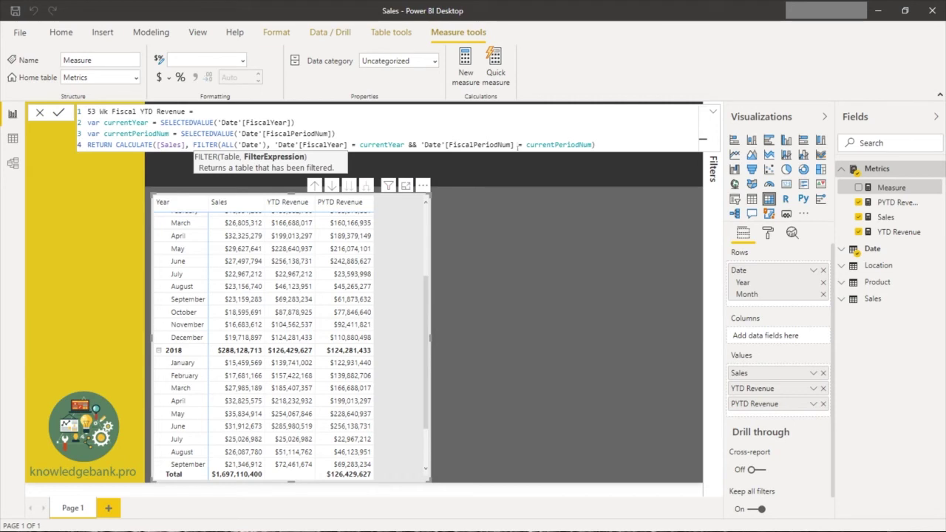
type("<")
left_click(59, 113)
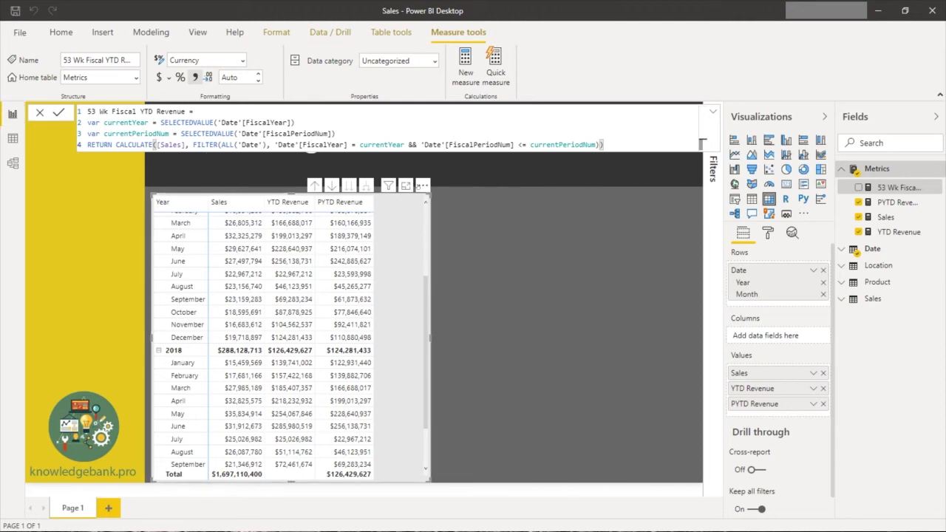
Remove the existing Year and Month revenue matrix from the report page
left_click(422, 185)
left_click(450, 229)
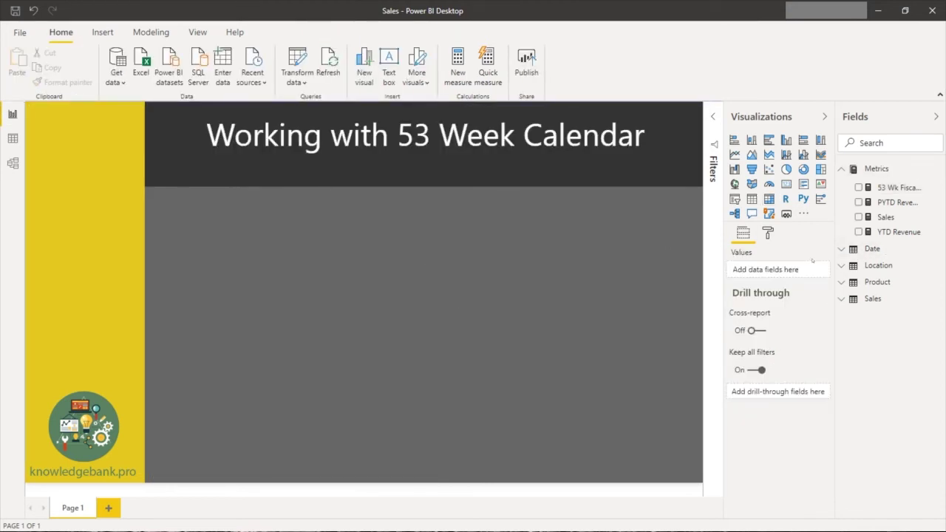
Create a table visual from the Date table's FiscalPeriodYear field, then position it just below the report title and enlarge it
left_click(841, 249)
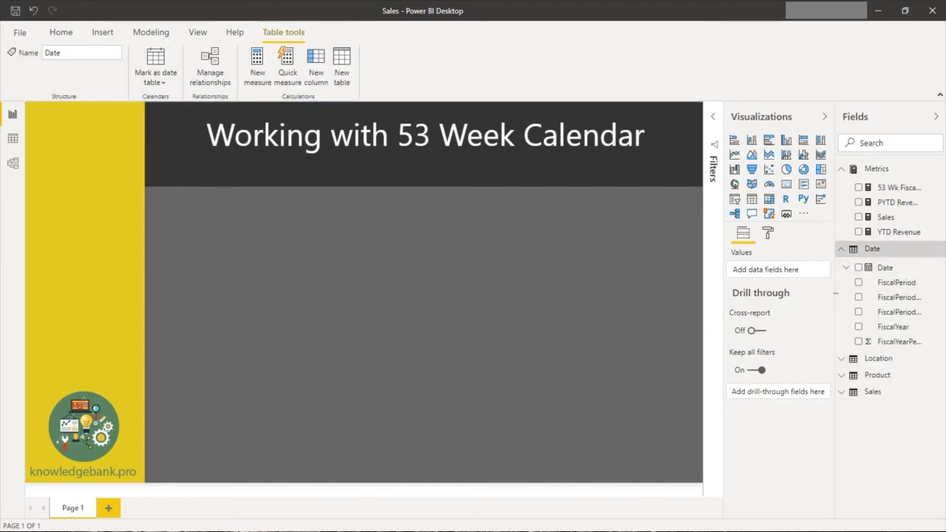
left_click_drag(835, 298, 791, 300)
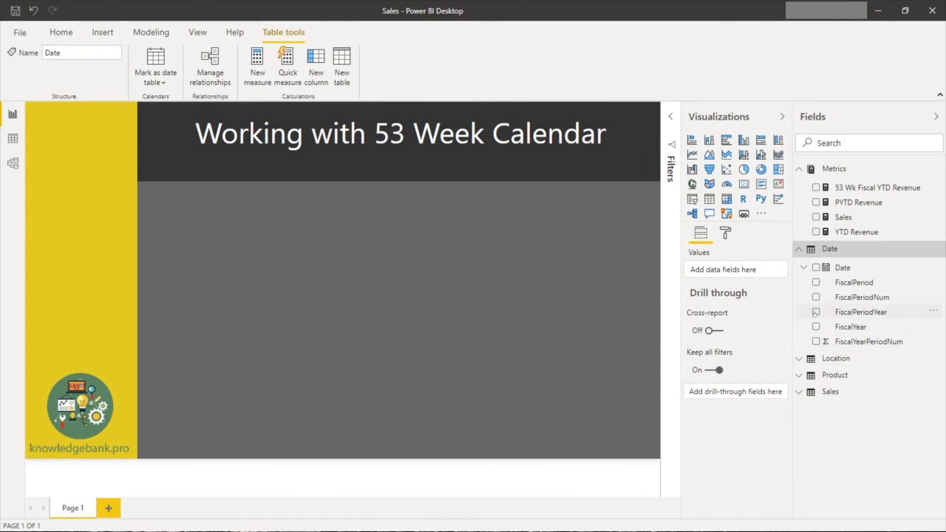
left_click(816, 312)
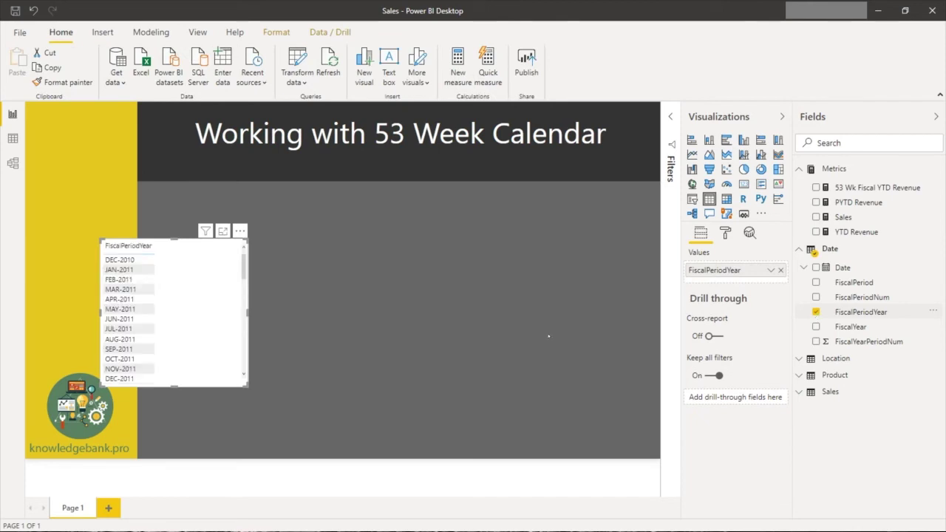
left_click_drag(217, 313, 253, 272)
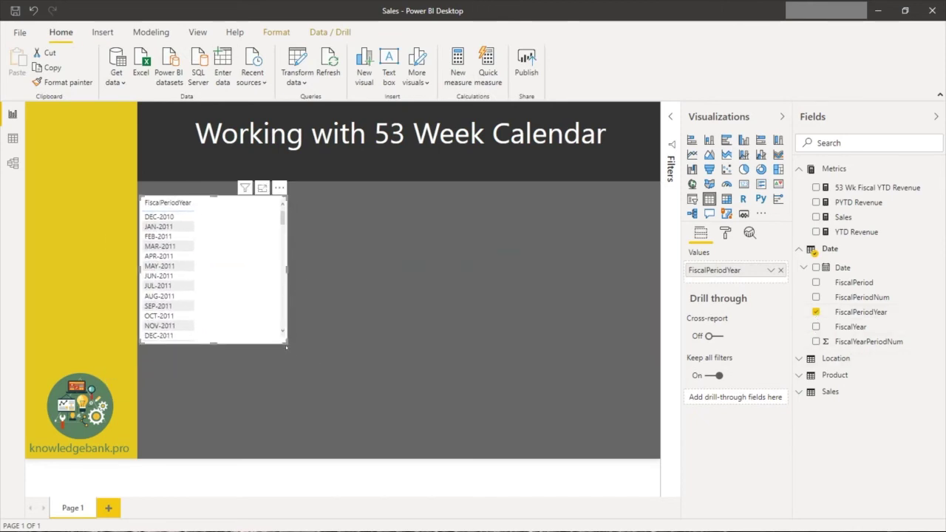
left_click_drag(287, 343, 342, 385)
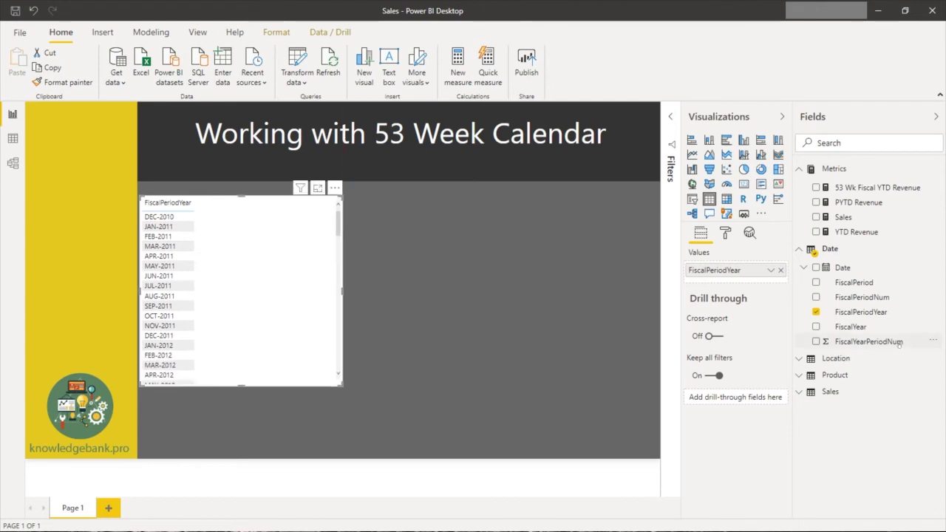
Turn the table into a matrix with FiscalYear and FiscalPeriod as row fields in place of FiscalPeriodYear
left_click(816, 312)
left_click(816, 327)
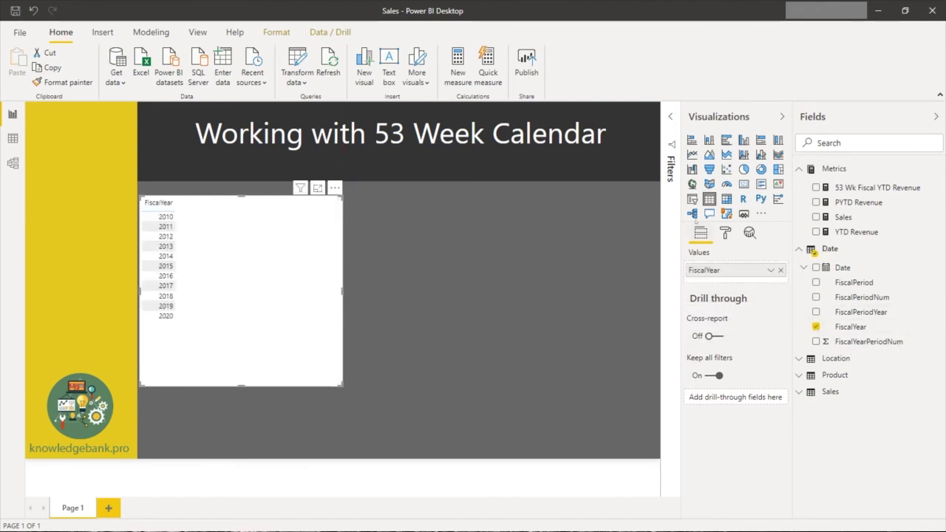
left_click(726, 199)
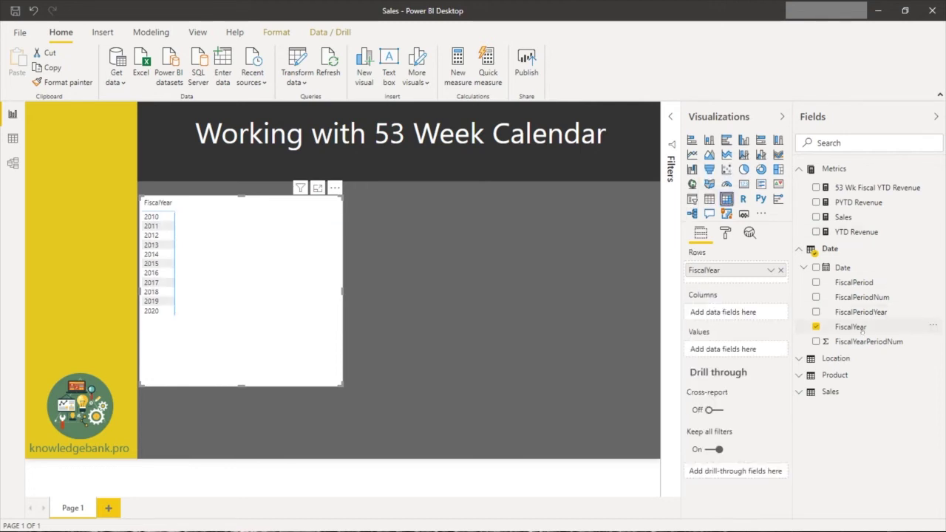
left_click(816, 283)
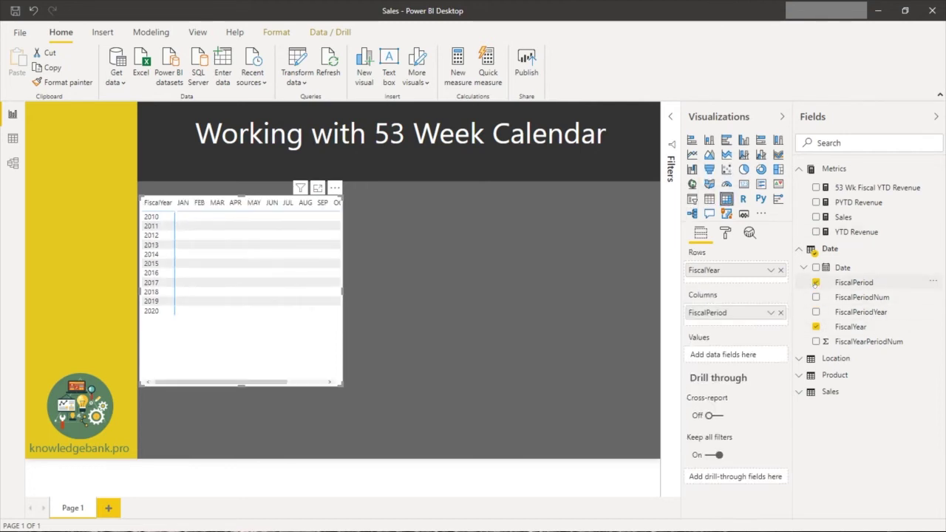
left_click_drag(734, 312, 733, 282)
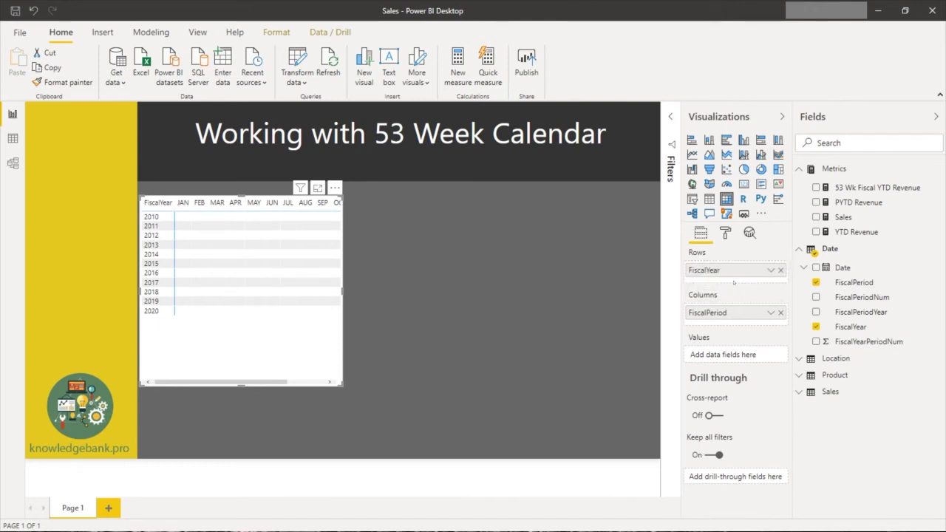
Add 53 Wk Fiscal YTD Revenue as the values of the enlarged matrix and expand all its rows down to the fiscal period level
left_click(816, 188)
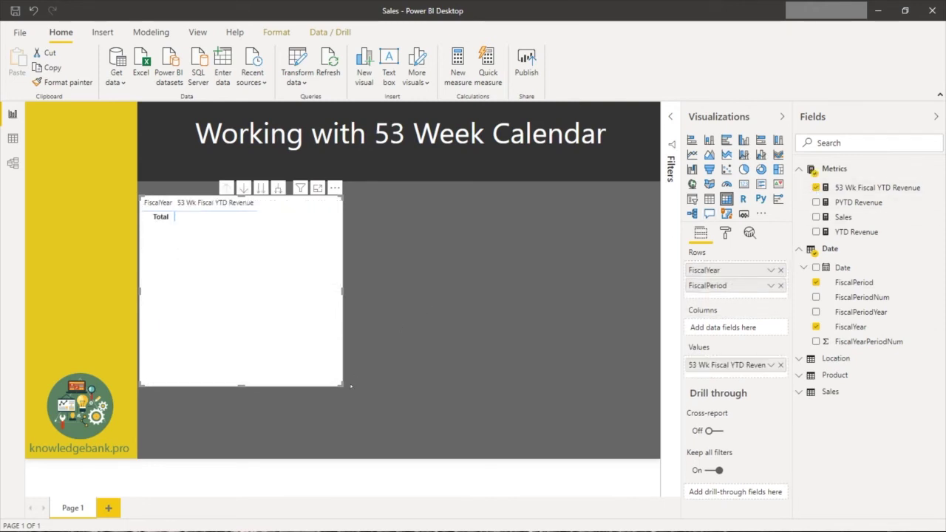
left_click_drag(343, 385, 407, 408)
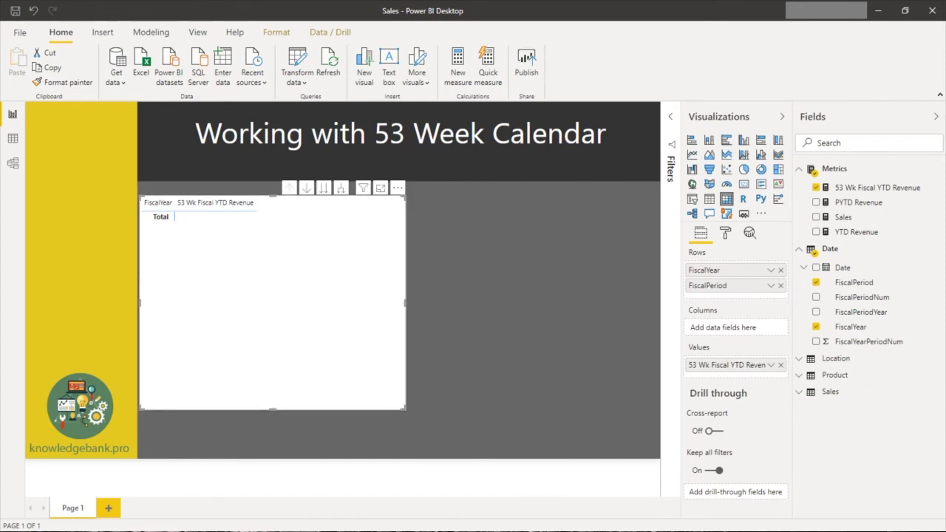
left_click(878, 187)
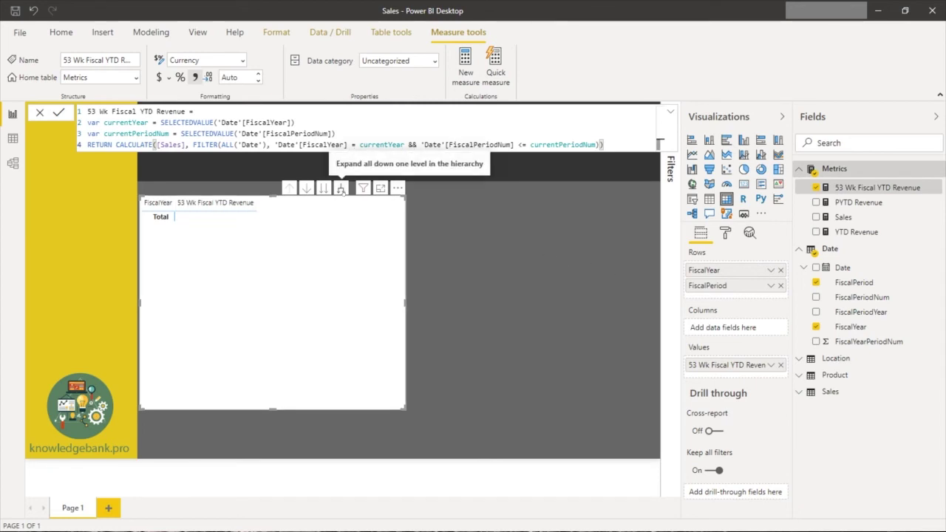
left_click(341, 189)
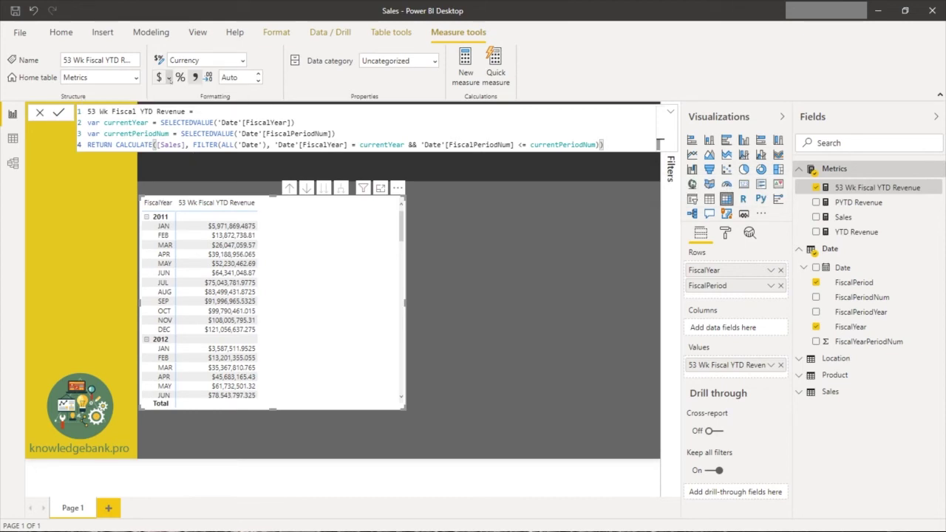
Format the 53 Wk Fiscal YTD Revenue measure as $ English (United States) currency with 0 decimal places
left_click(169, 77)
left_click(169, 77)
left_click(169, 77)
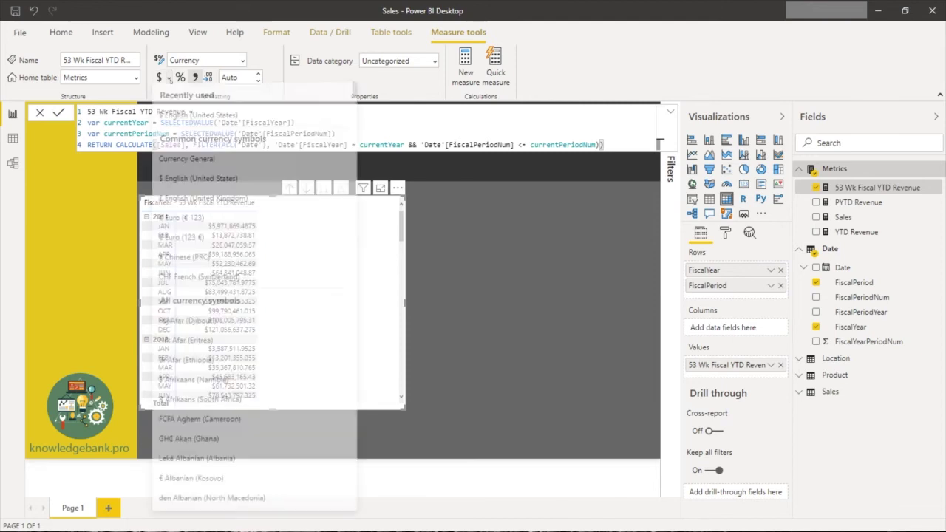
left_click(221, 119)
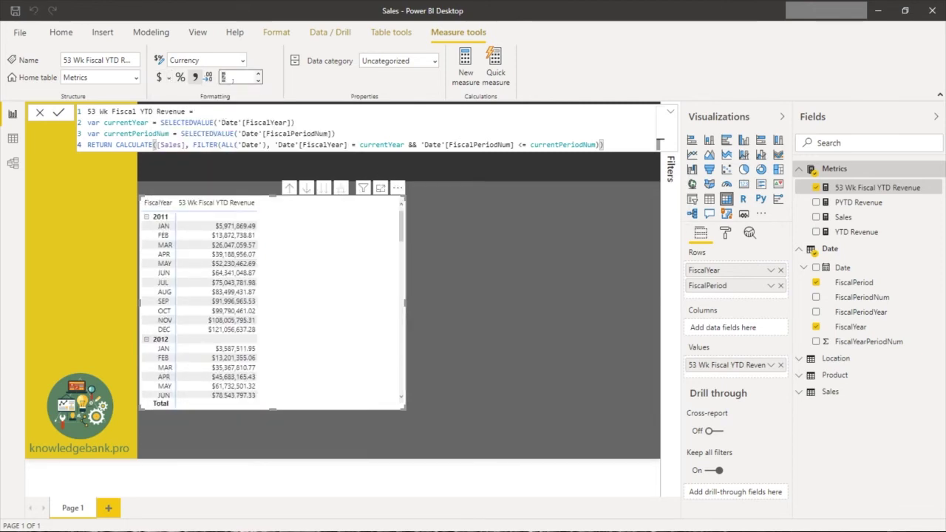
type("0")
key("Return")
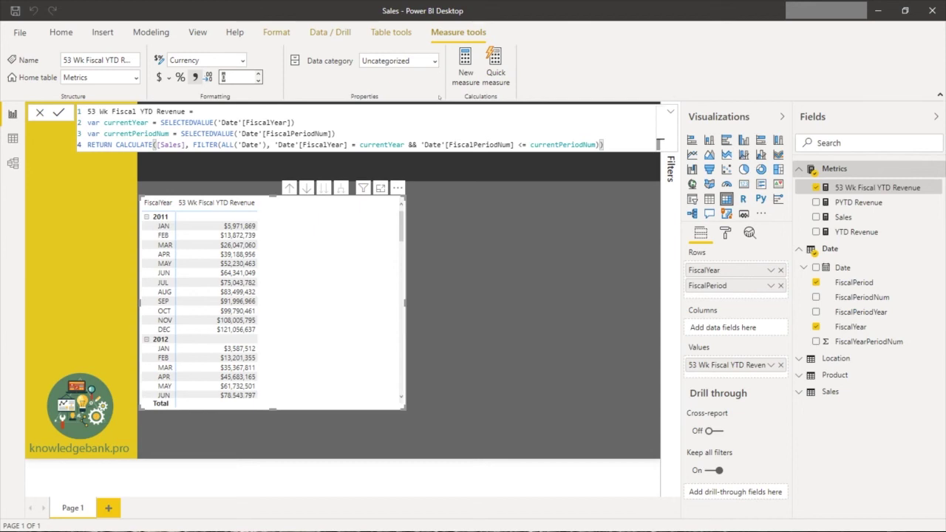
Create a new measure in the Metrics table containing a copy of the full 53 Wk Fiscal YTD Revenue formula
left_click(405, 134)
key("ctrl+a")
key("ctrl+c")
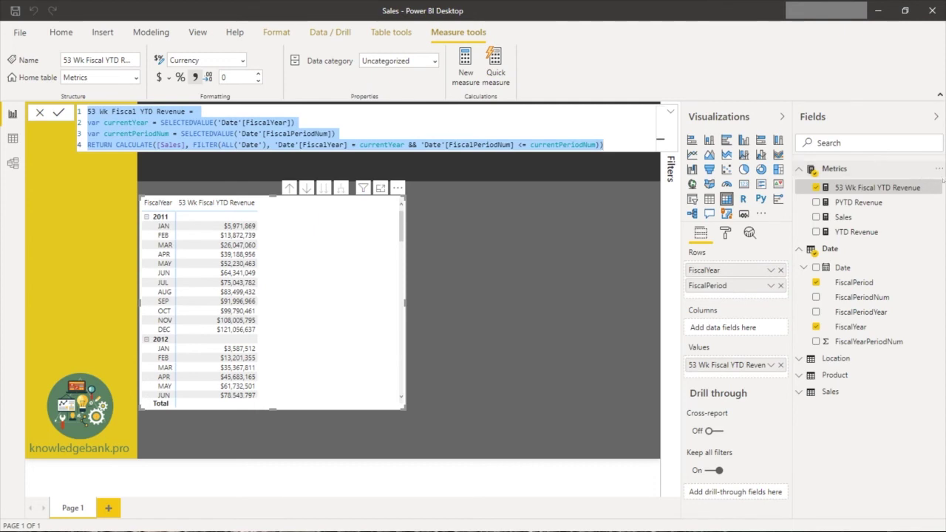
left_click(933, 187)
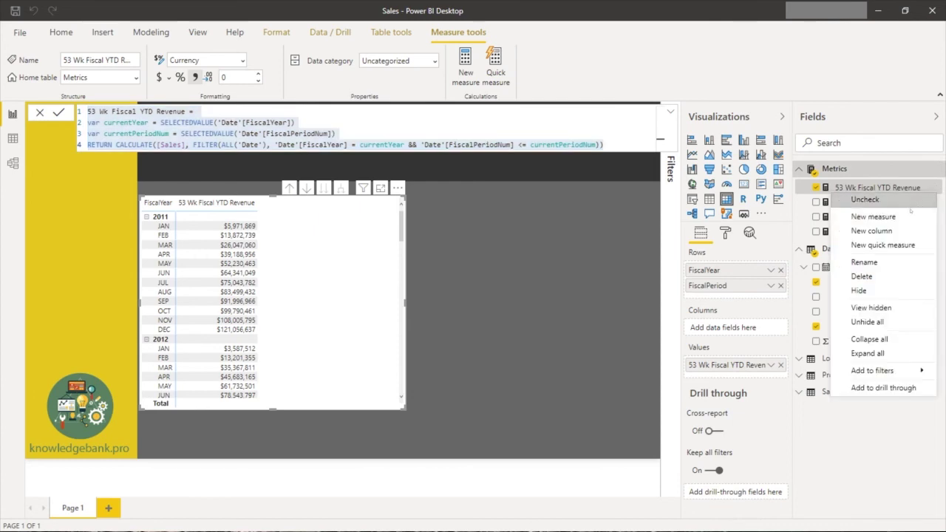
key("Escape")
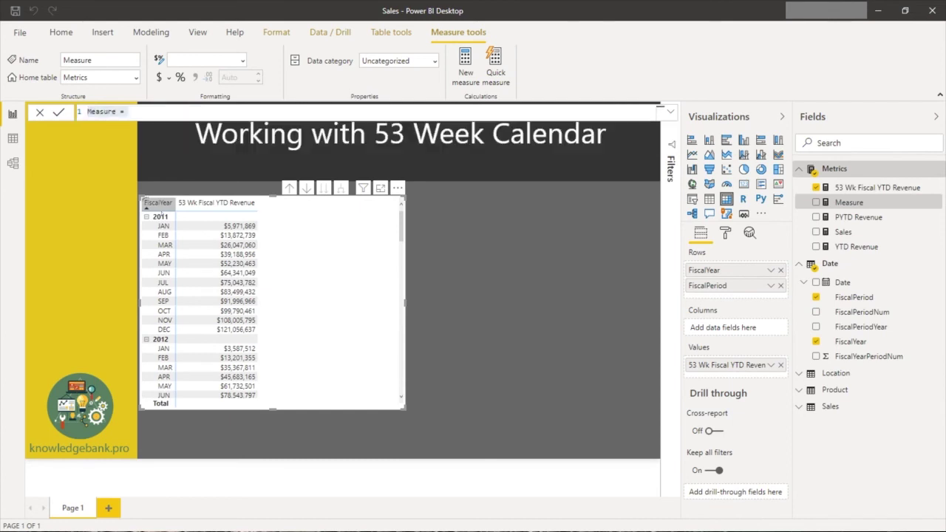
key("ctrl+v")
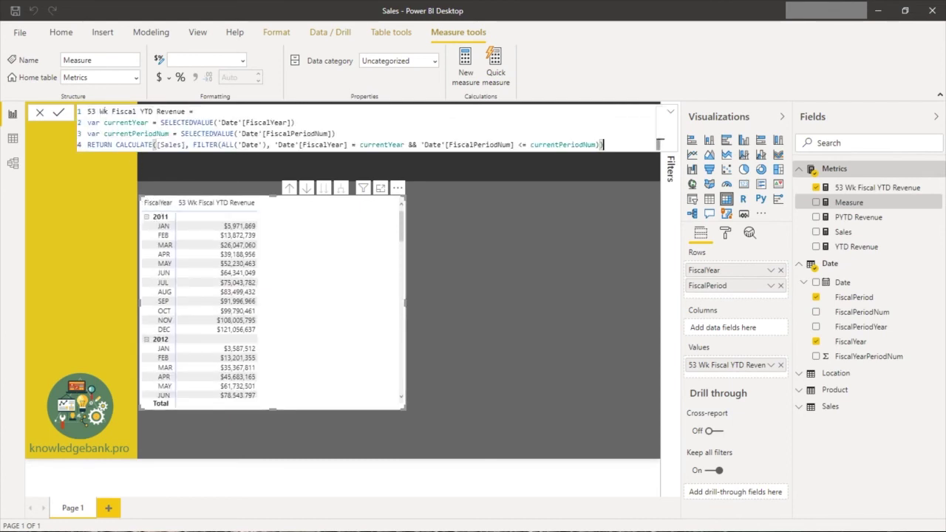
Rename the copied measure 53 Wk Fiscal PYTD Revenue, change its year filter to currentYear-1, and commit it
left_click(144, 111)
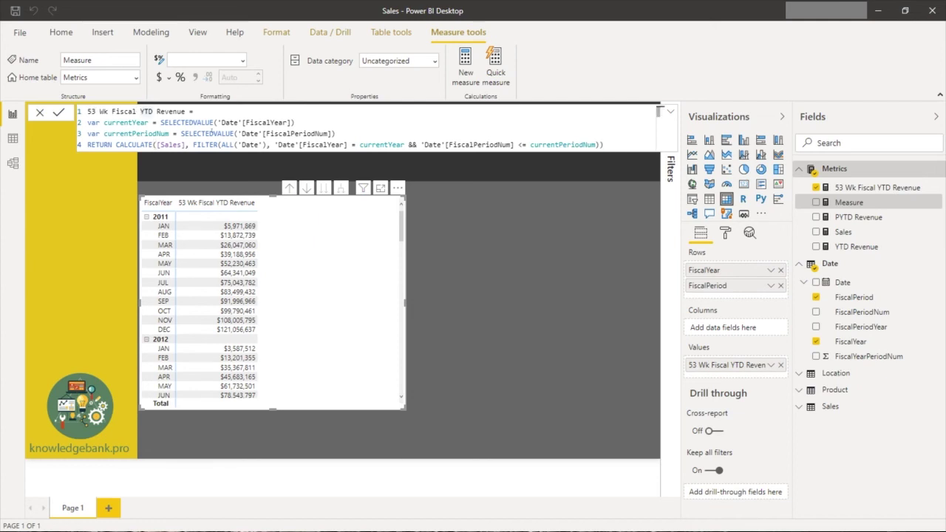
type("P")
type("P")
left_click(405, 144)
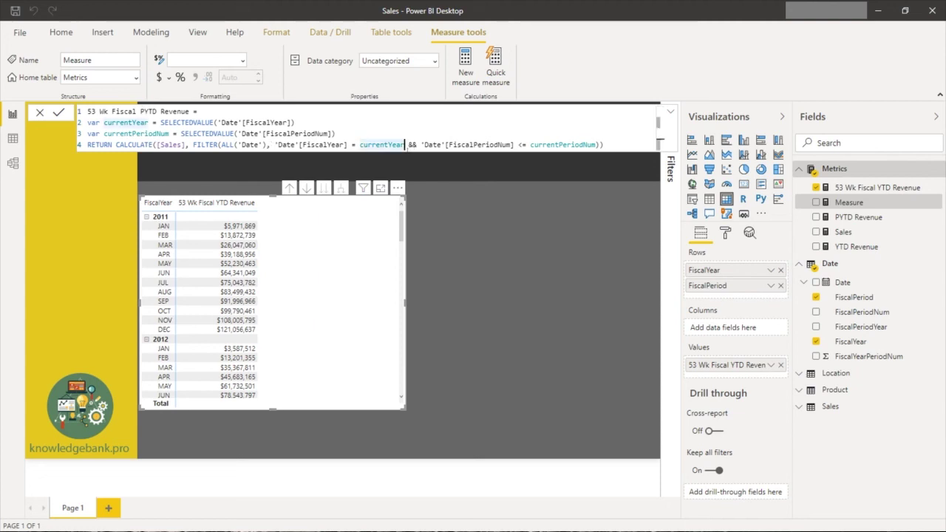
type("-1")
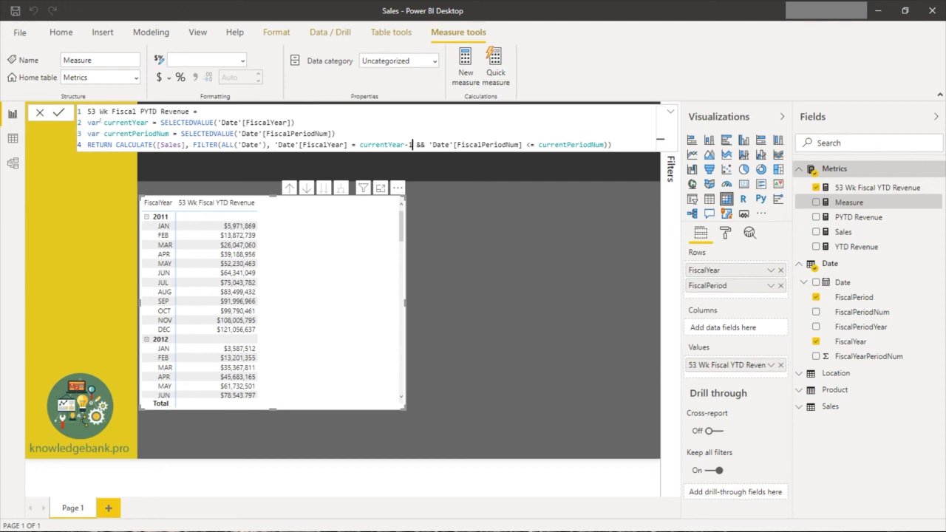
left_click(57, 115)
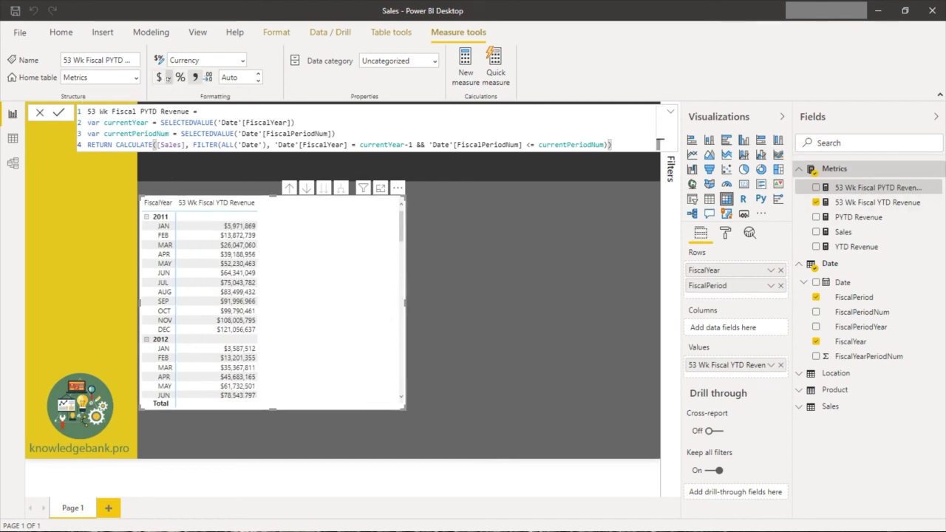
Format the 53 Wk Fiscal PYTD Revenue measure as $ English (United States) currency with 0 decimal places
left_click(167, 78)
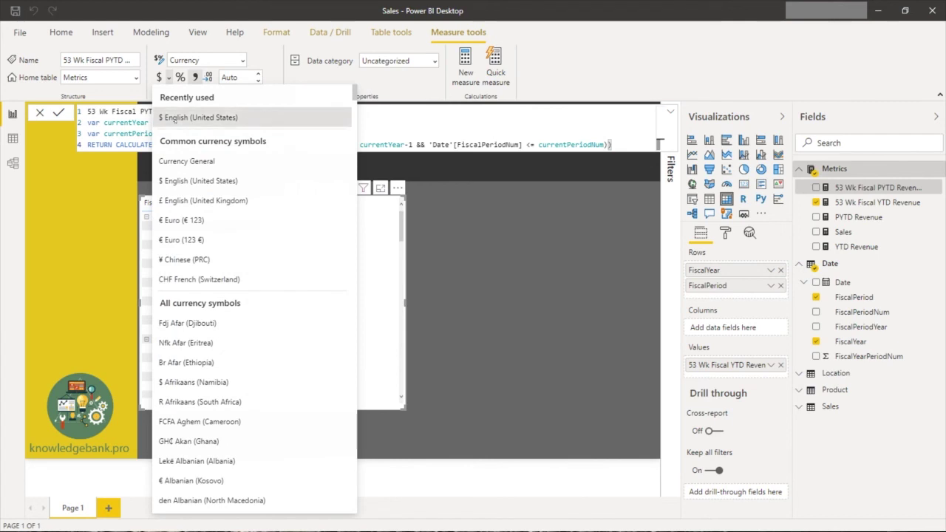
left_click(175, 118)
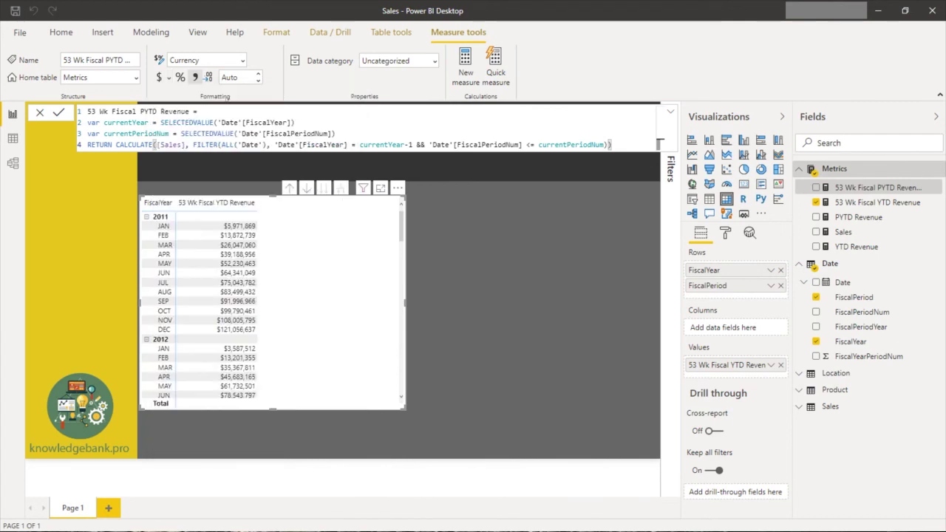
left_click(241, 78)
type("2")
key("Return")
scroll(241, 78, "down", 2)
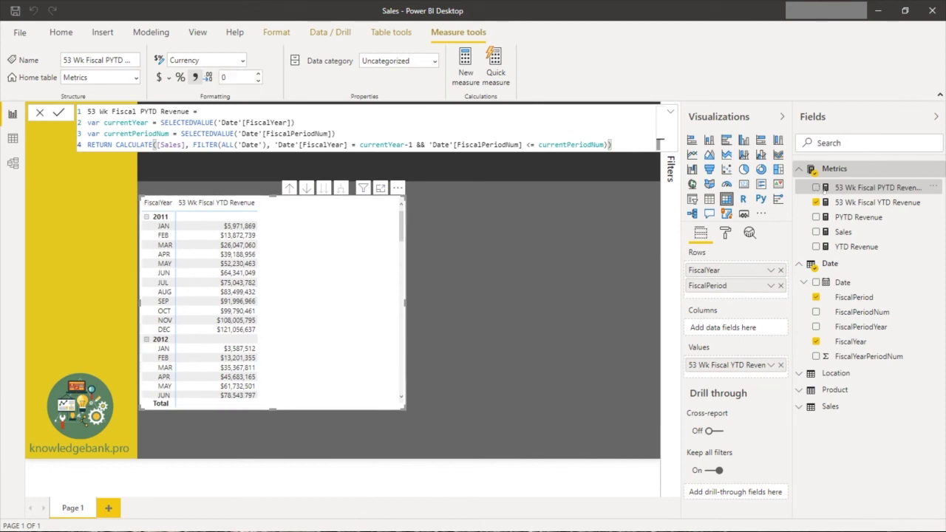
Add 53 Wk Fiscal PYTD Revenue to the matrix values and enlarge the matrix to show more rows
left_click(815, 187)
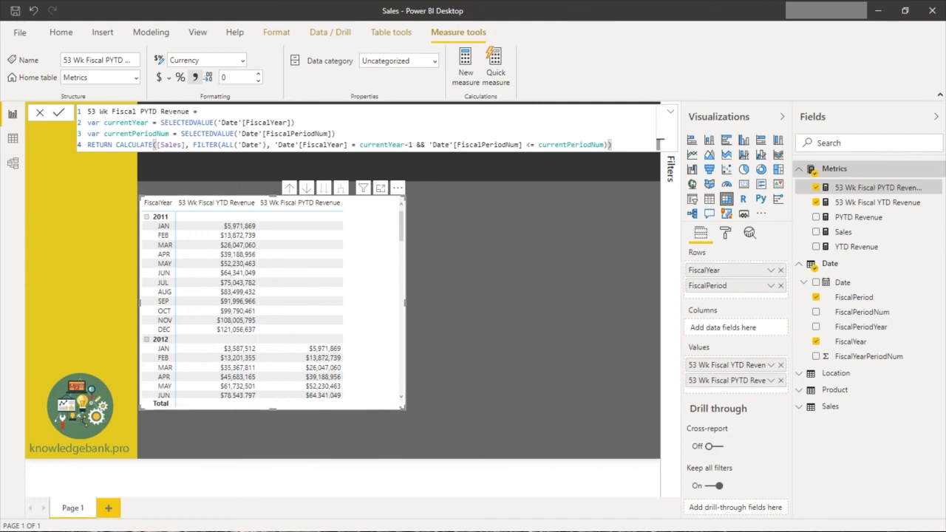
left_click_drag(404, 408, 420, 439)
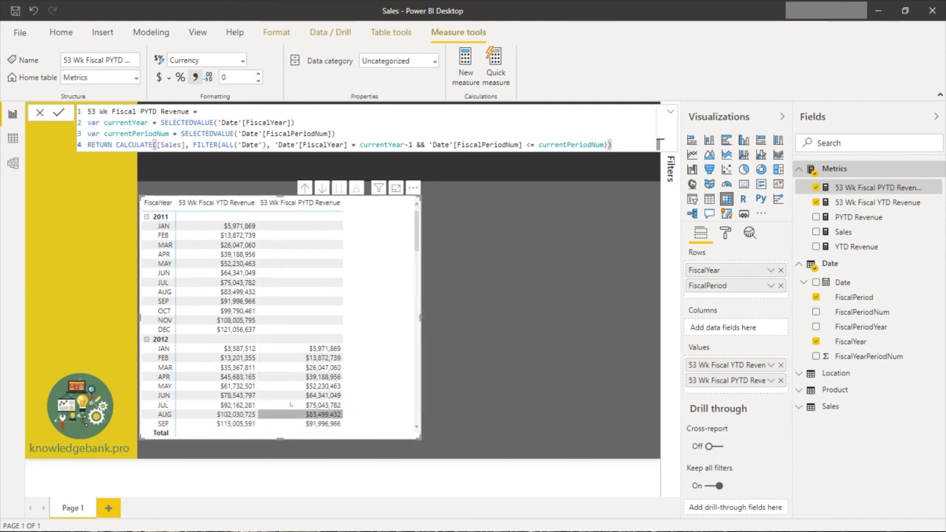